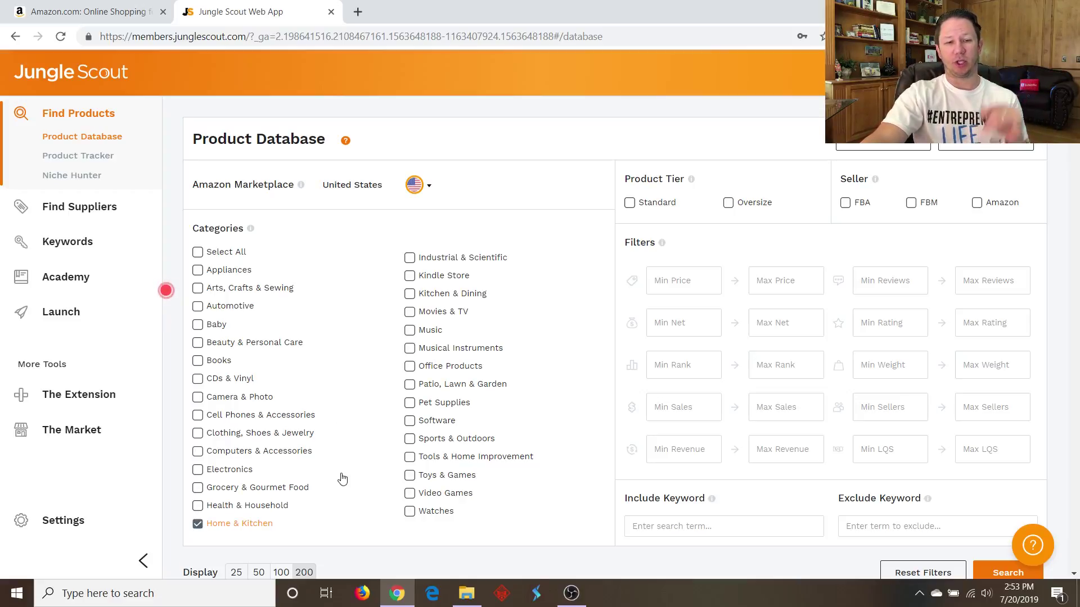
Keep Home & Kitchen as the only checked category in the Product Database filters.
{"action": "mouse_move", "coordinate": [692, 181]}
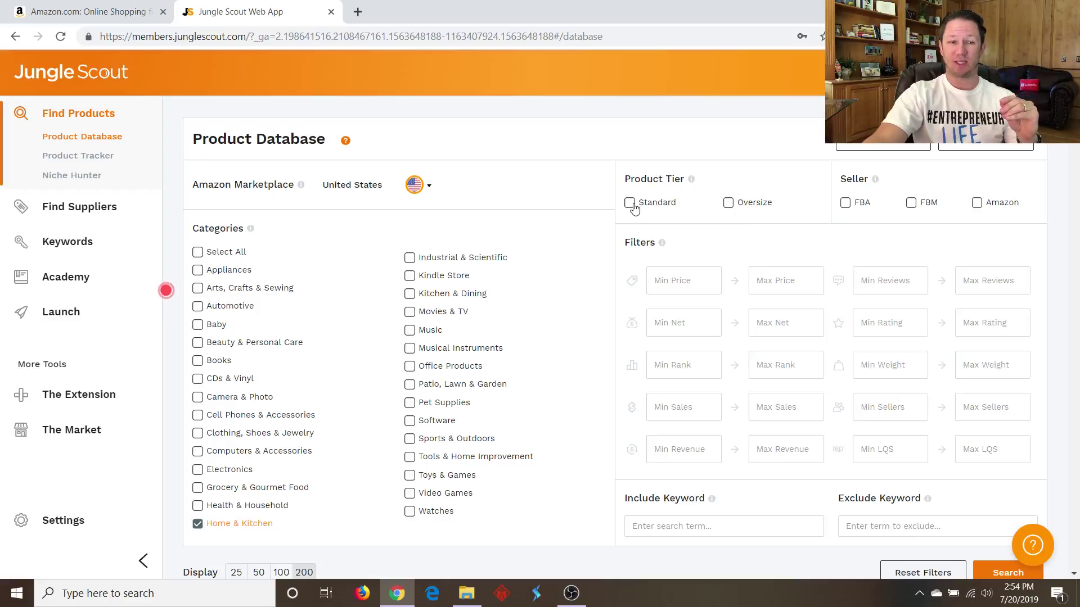
Select the Standard product tier and FBA sellers, then place the cursor in Min Price.
{"action": "left_click", "coordinate": [631, 204]}
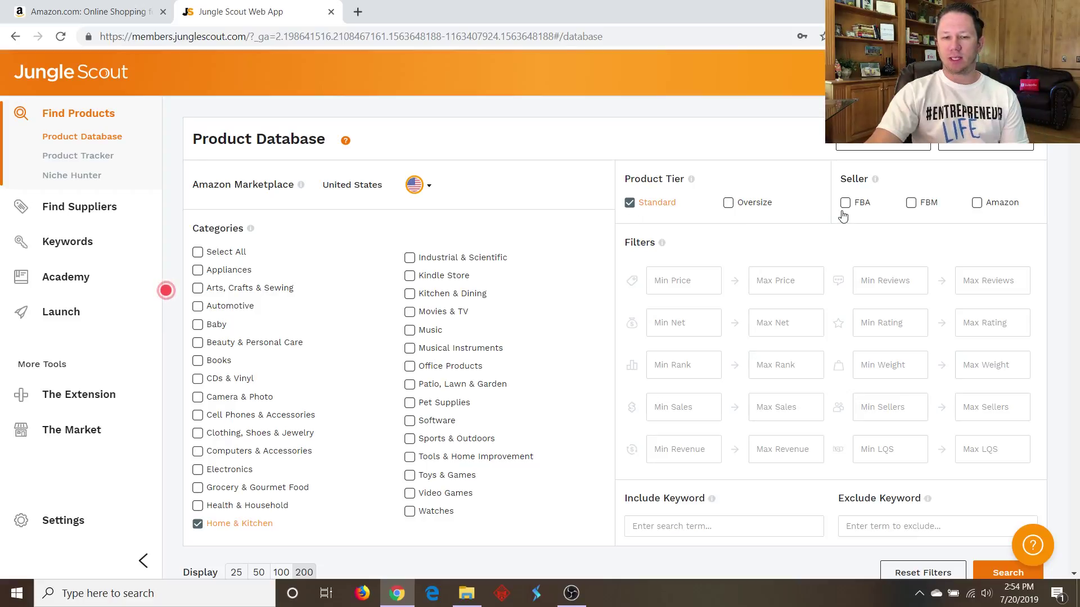
{"action": "left_click", "coordinate": [844, 204]}
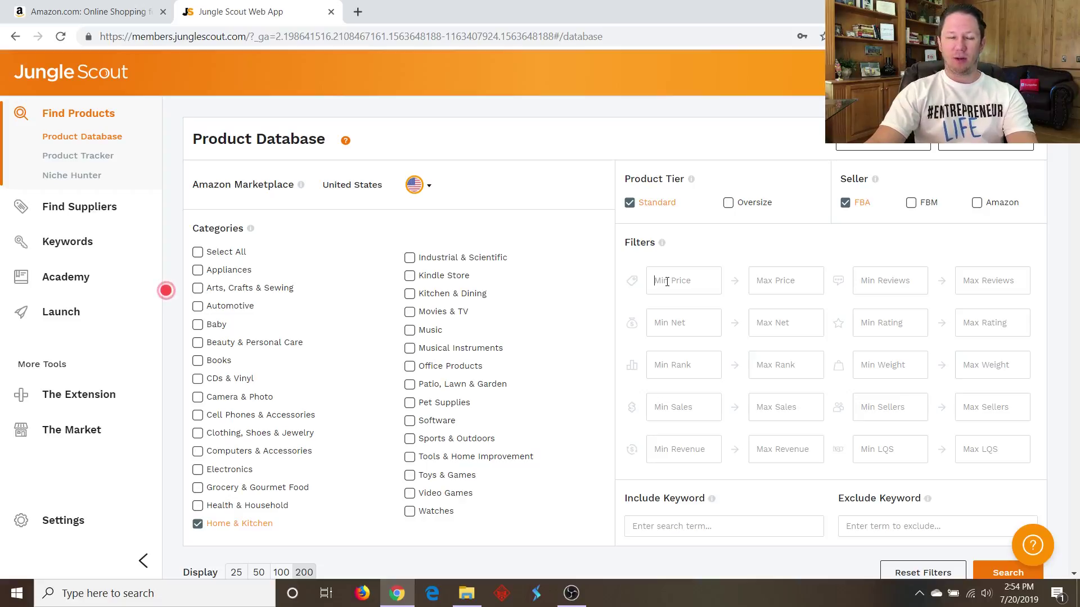
{"action": "left_click", "coordinate": [667, 285]}
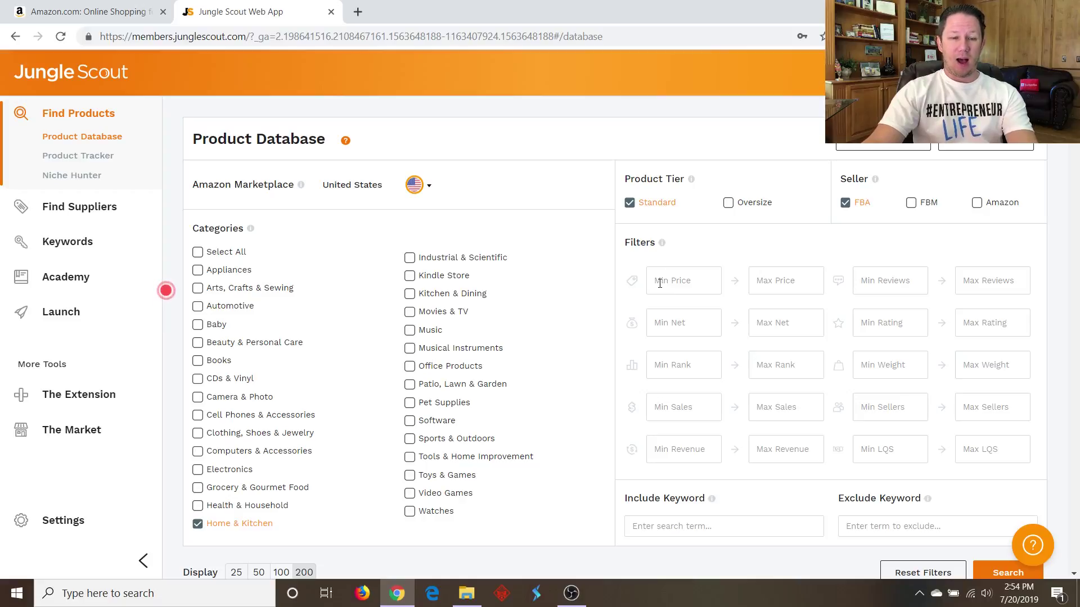
{"action": "left_click", "coordinate": [660, 282]}
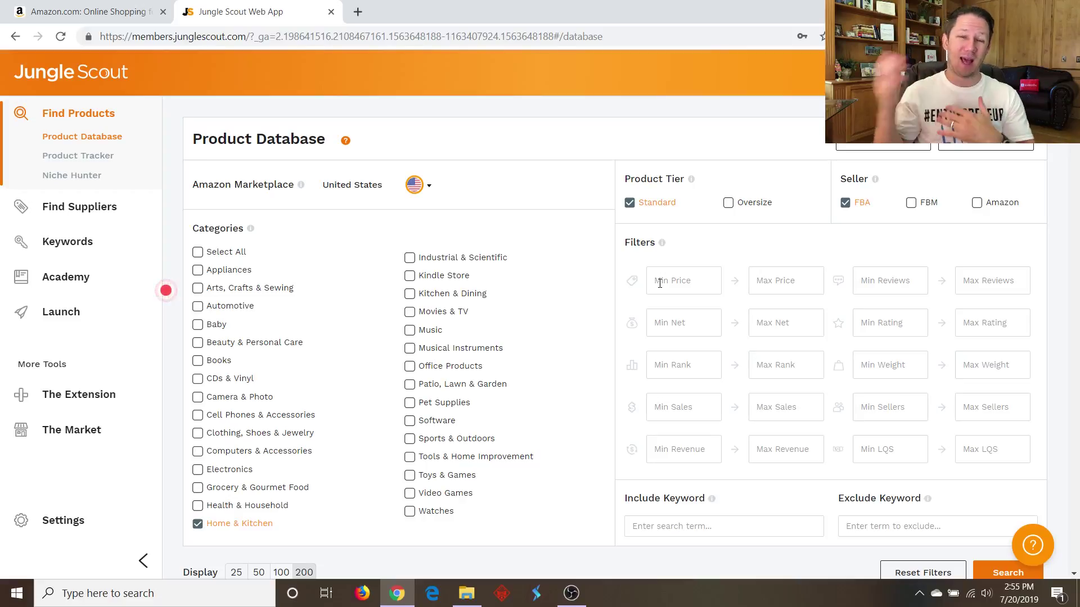
{"action": "left_click", "coordinate": [660, 283]}
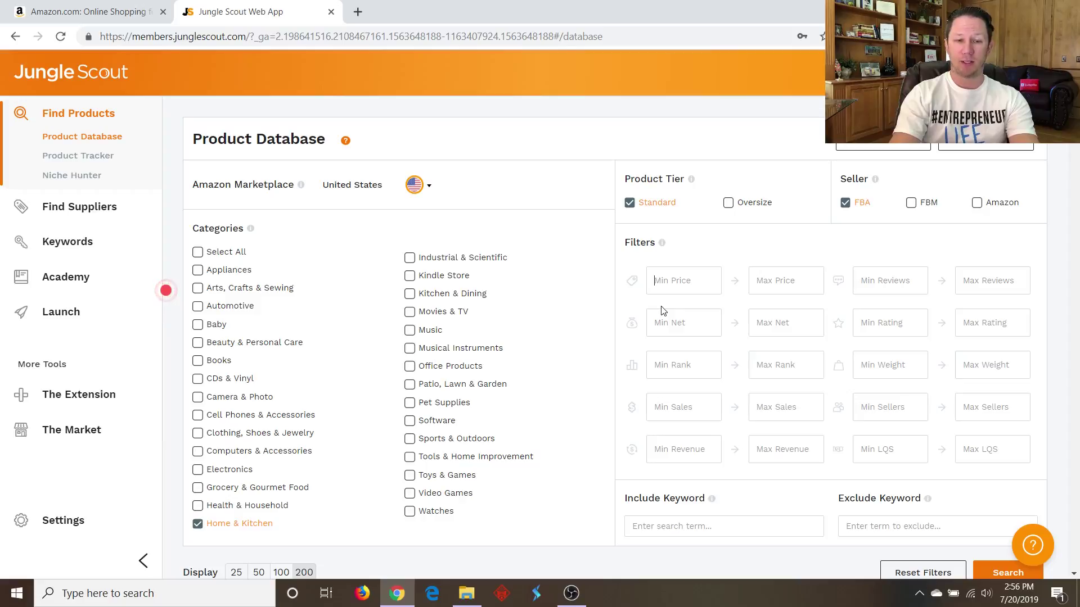
Enter a price range of 25 to 70 and a review range of 1 to 40.
{"action": "type", "text": "25"}
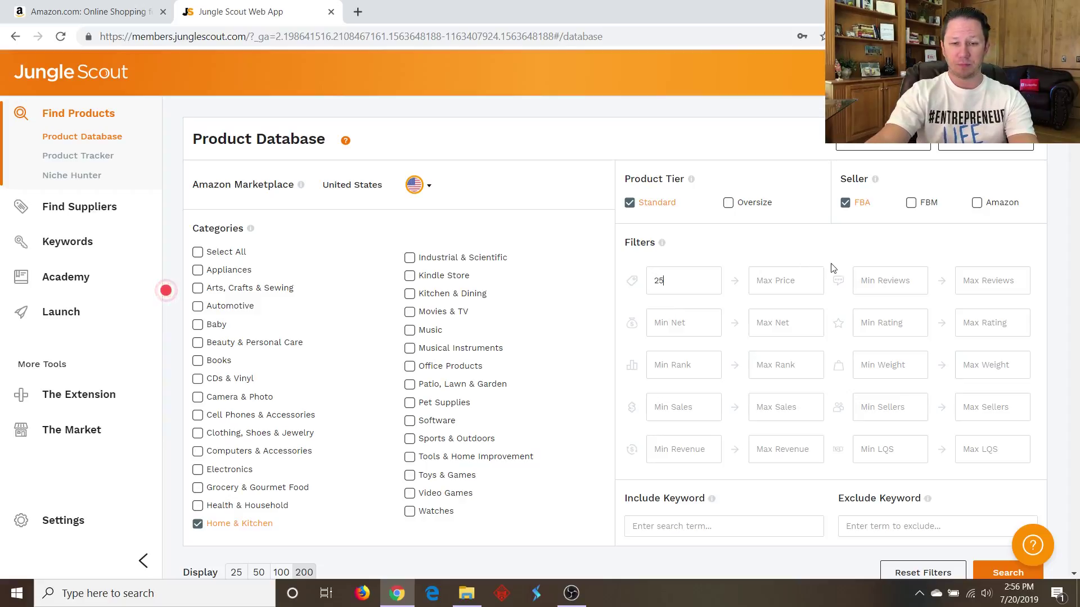
{"action": "left_click", "coordinate": [764, 287]}
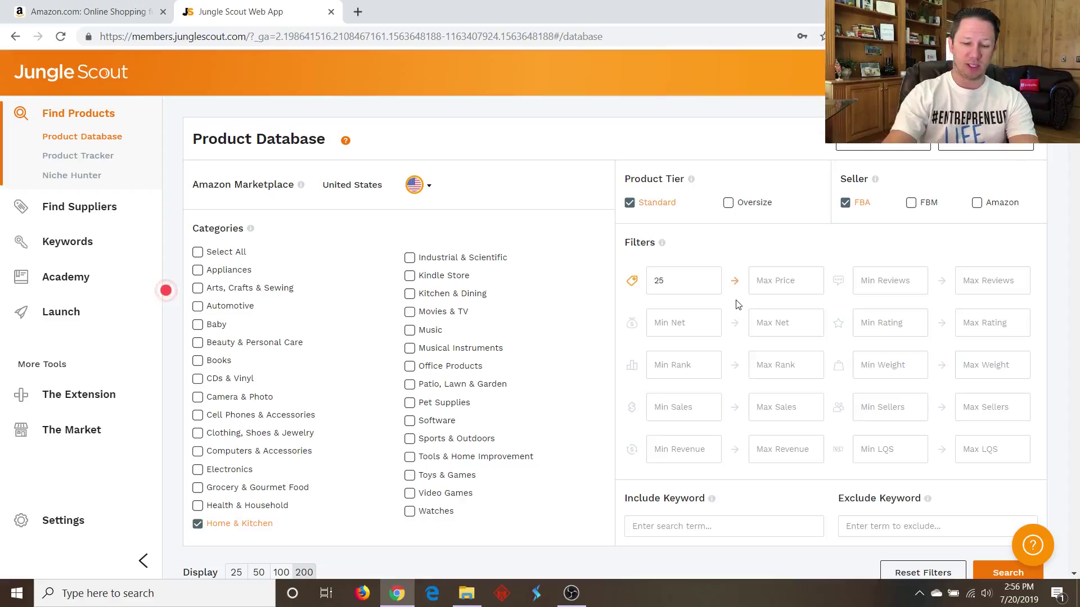
{"action": "type", "text": "70"}
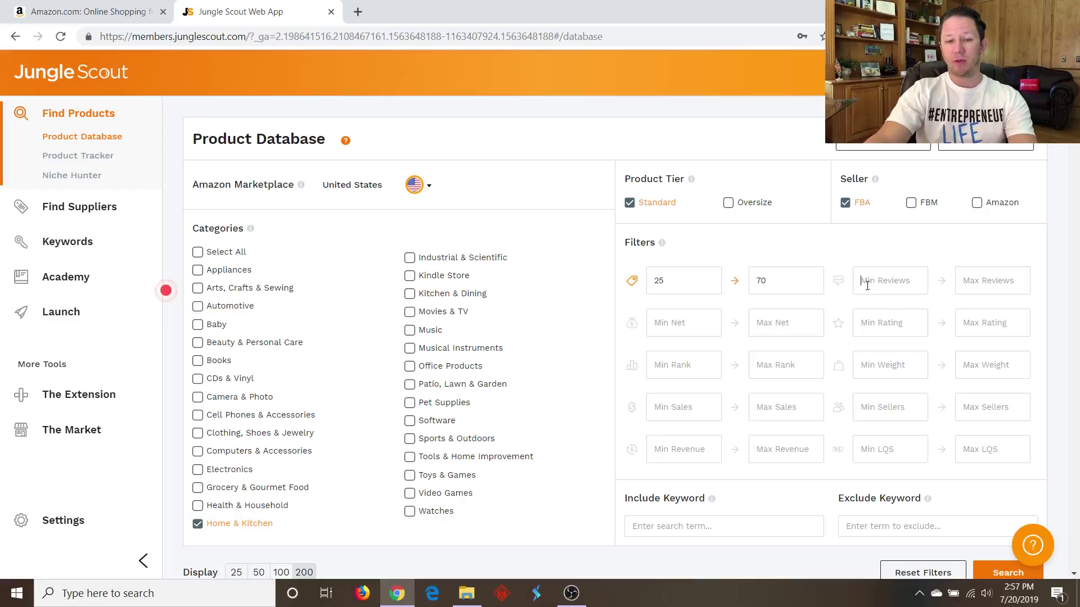
{"action": "left_click", "coordinate": [867, 285]}
{"action": "type", "text": "1"}
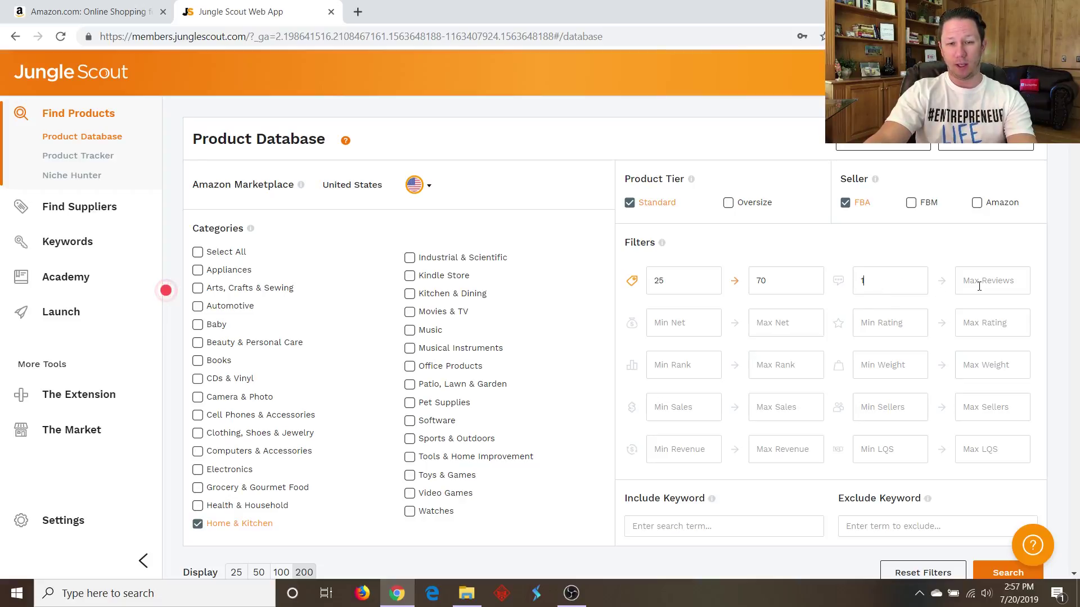
{"action": "left_click", "coordinate": [986, 283]}
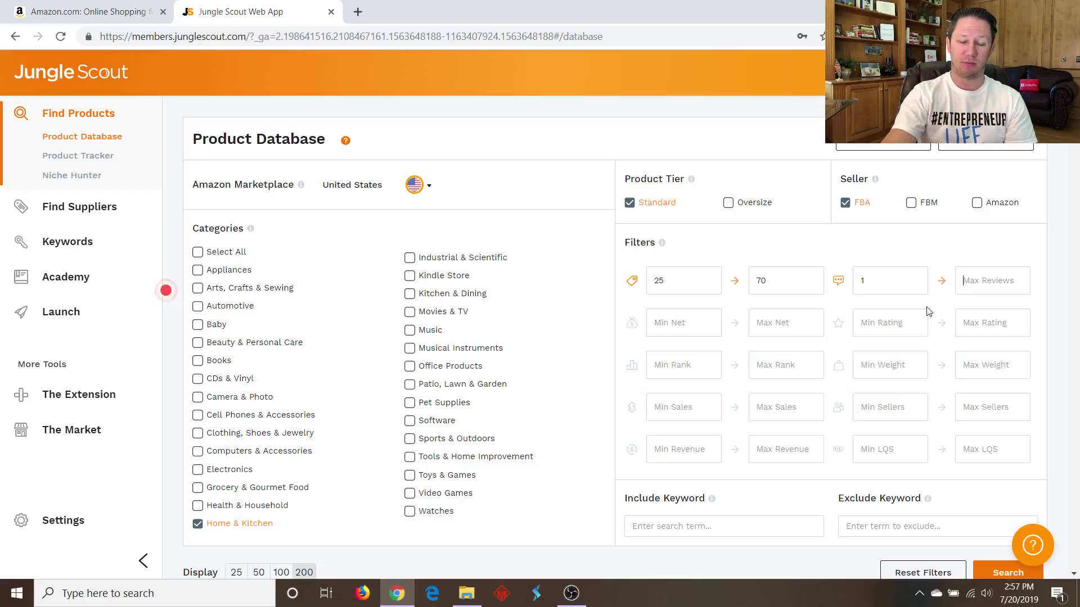
{"action": "type", "text": "40"}
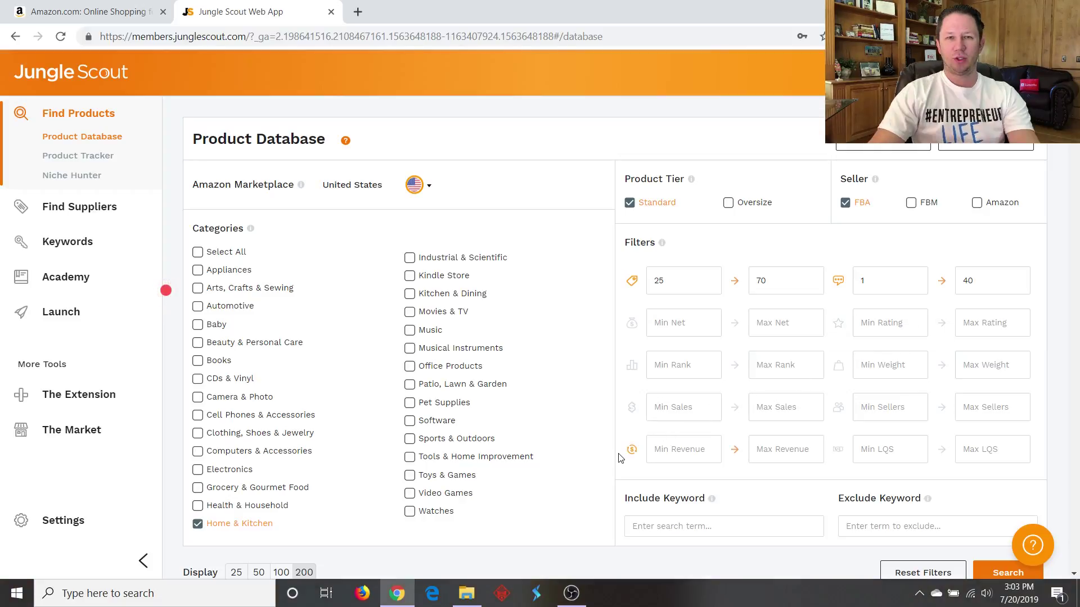
Enter the monthly revenue range of 6300 to 27000.
{"action": "mouse_move", "coordinate": [632, 453]}
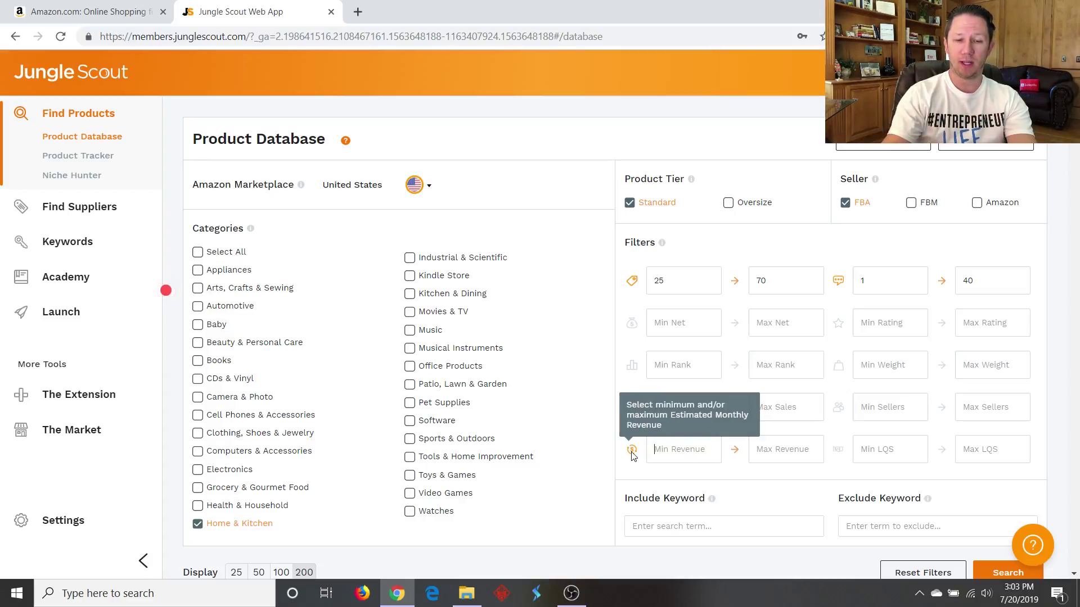
{"action": "type", "text": "6300"}
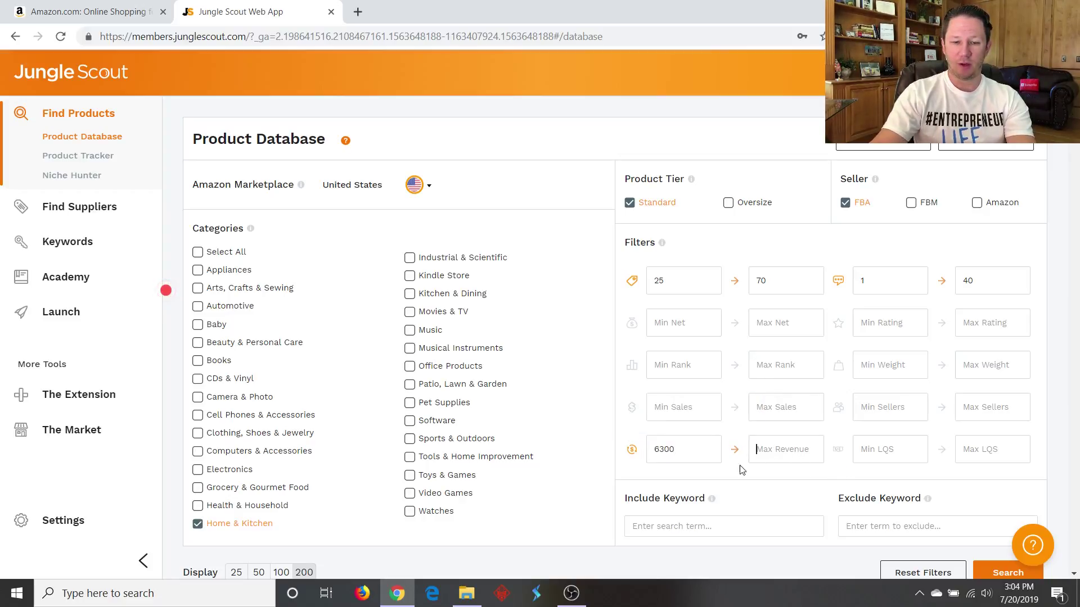
{"action": "type", "text": "27000"}
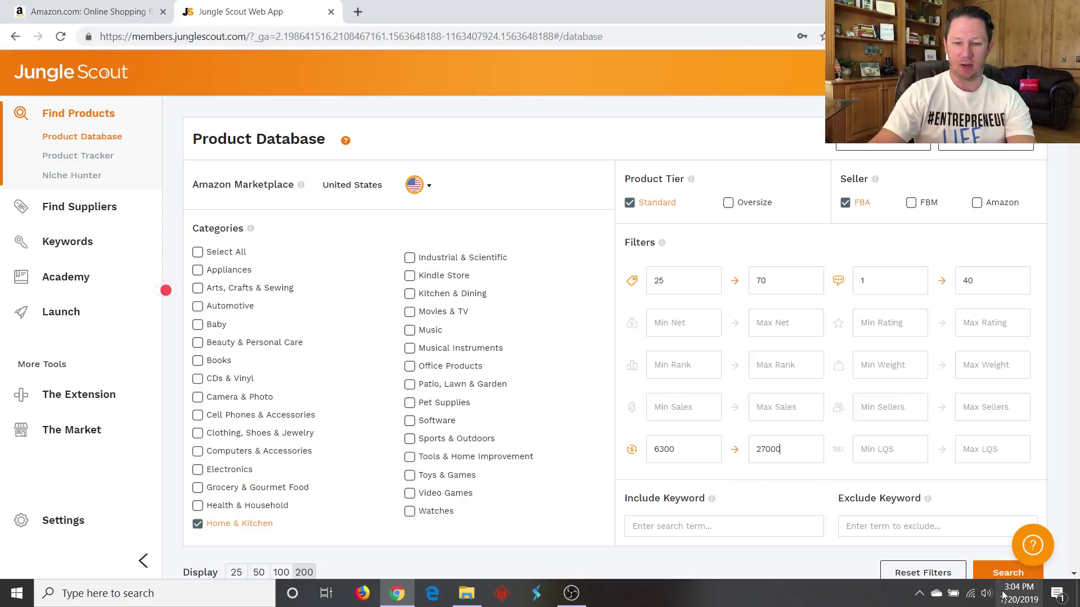
Run the filtered search and scroll to the 1,366 matching products.
{"action": "left_click", "coordinate": [994, 574]}
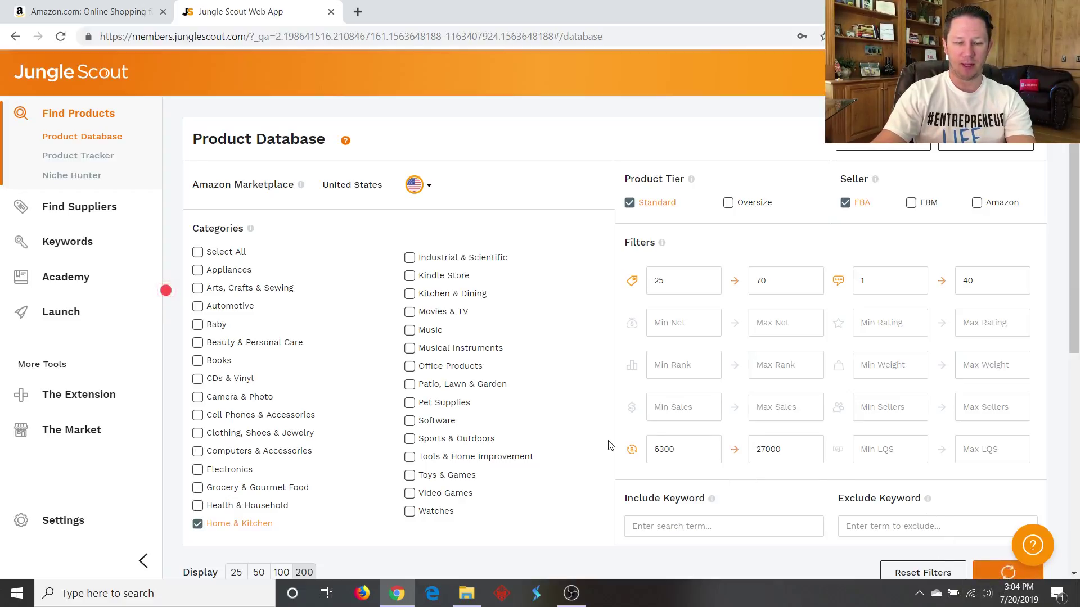
{"action": "scroll", "coordinate": [607, 445], "scroll_direction": "down", "scroll_amount": 10}
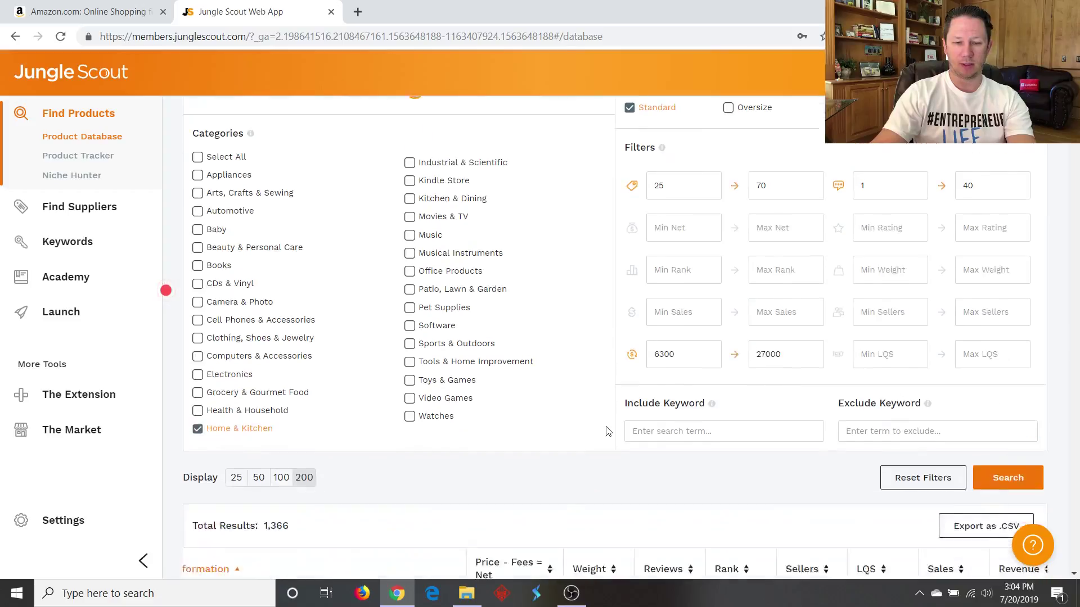
{"action": "scroll", "coordinate": [608, 444], "scroll_direction": "up", "scroll_amount": 3}
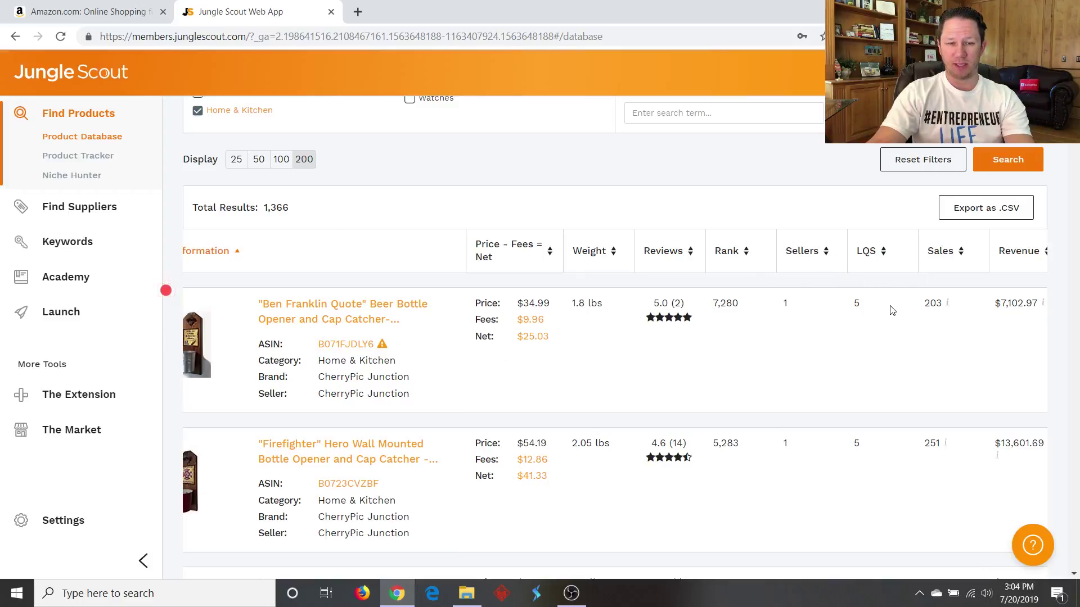
Sort the results by revenue, descending, so the $27,000 blackout curtains lead.
{"action": "left_click", "coordinate": [1015, 258]}
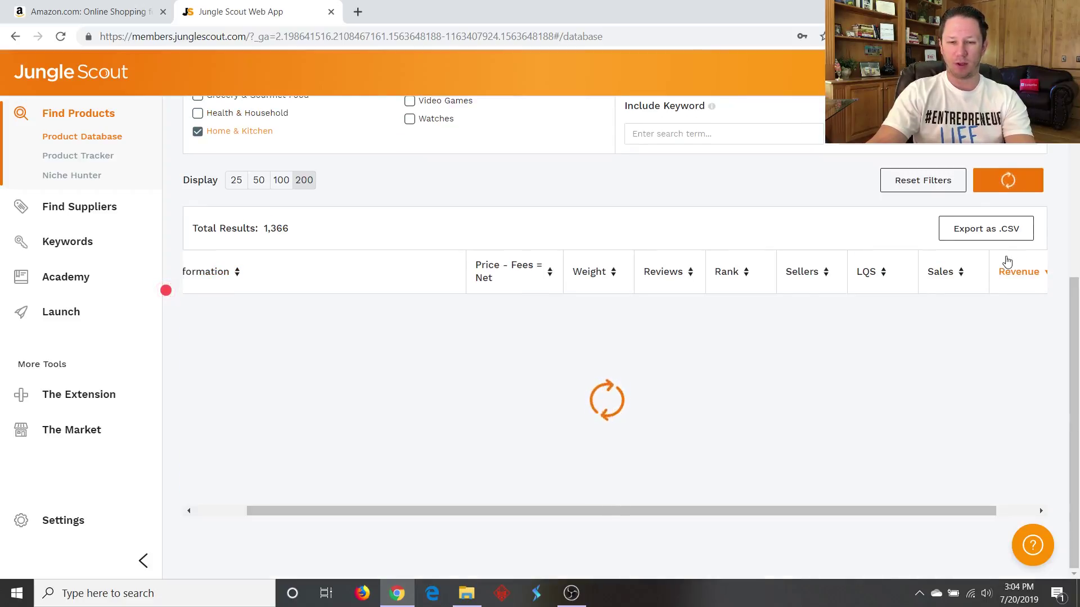
{"action": "scroll", "coordinate": [965, 342], "scroll_direction": "down", "scroll_amount": 3}
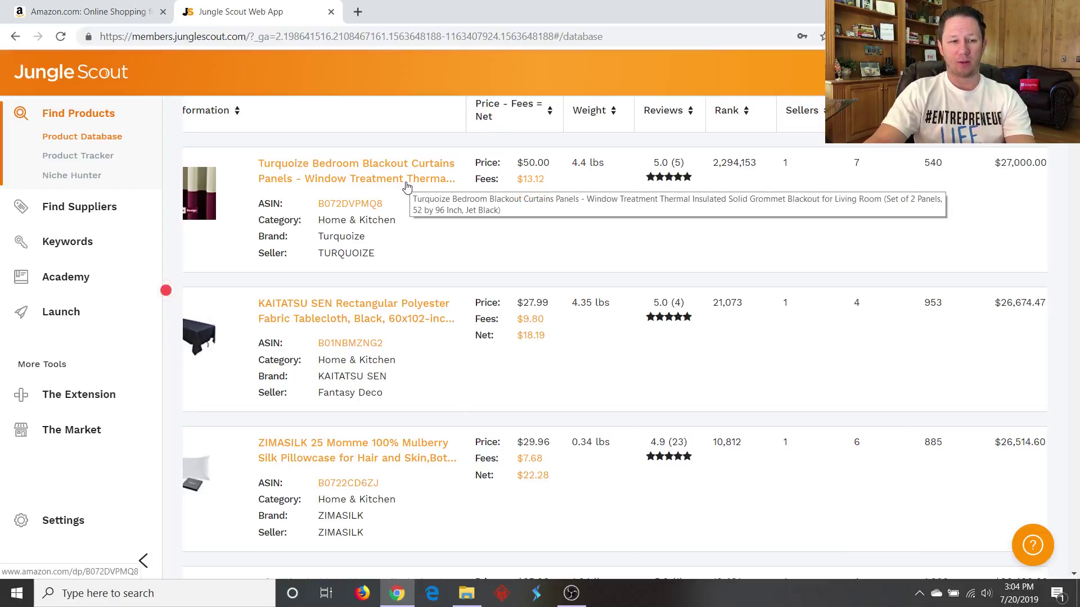
Open the Turquoize curtains and 30 Pack chalkboard signs listings in new tabs.
{"action": "right_click", "coordinate": [407, 187]}
{"action": "left_click", "coordinate": [430, 196]}
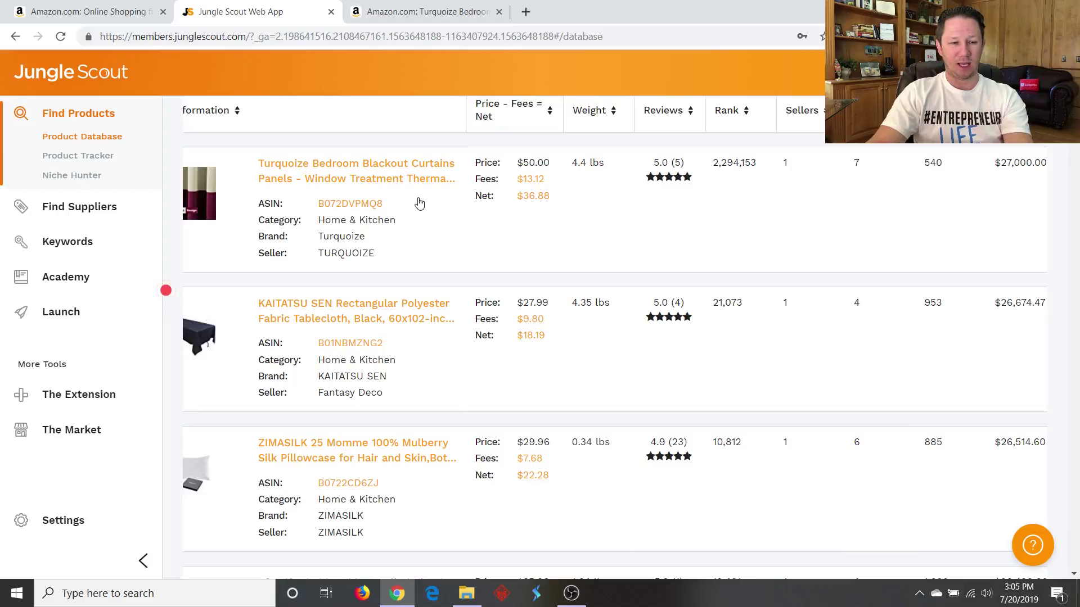
{"action": "scroll", "coordinate": [418, 204], "scroll_direction": "down", "scroll_amount": 1}
{"action": "scroll", "coordinate": [446, 186], "scroll_direction": "down", "scroll_amount": 2}
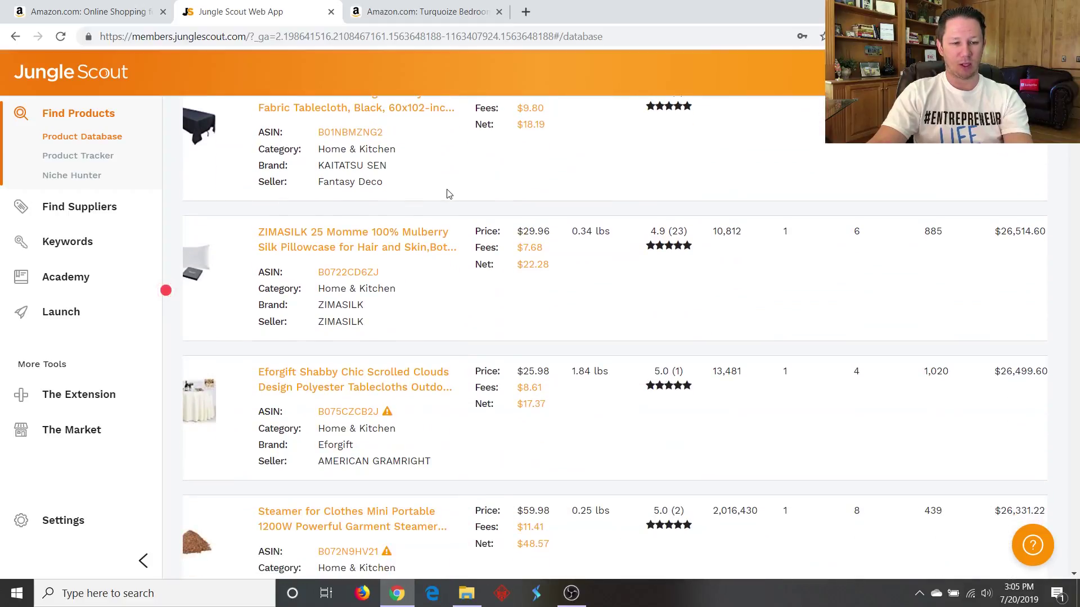
{"action": "scroll", "coordinate": [448, 194], "scroll_direction": "down", "scroll_amount": 9}
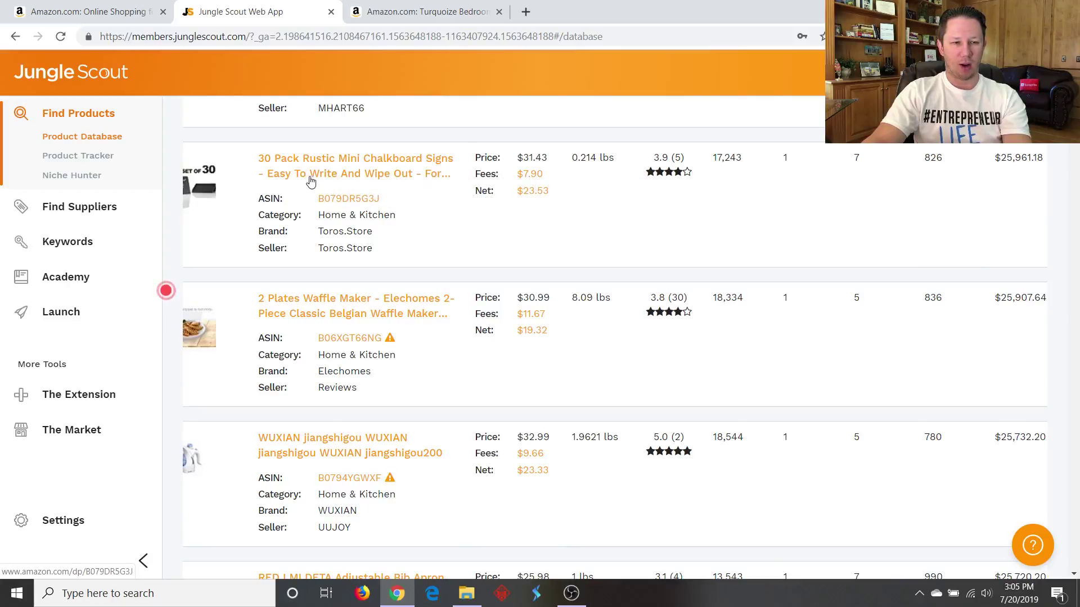
{"action": "right_click", "coordinate": [311, 181]}
{"action": "left_click", "coordinate": [338, 187]}
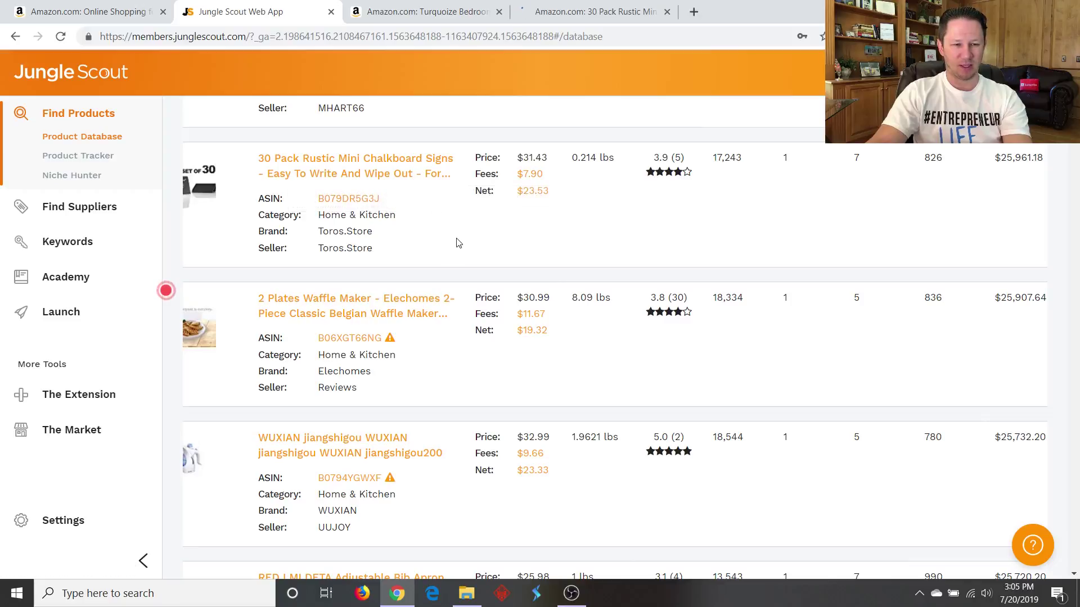
{"action": "scroll", "coordinate": [458, 242], "scroll_direction": "down", "scroll_amount": 1}
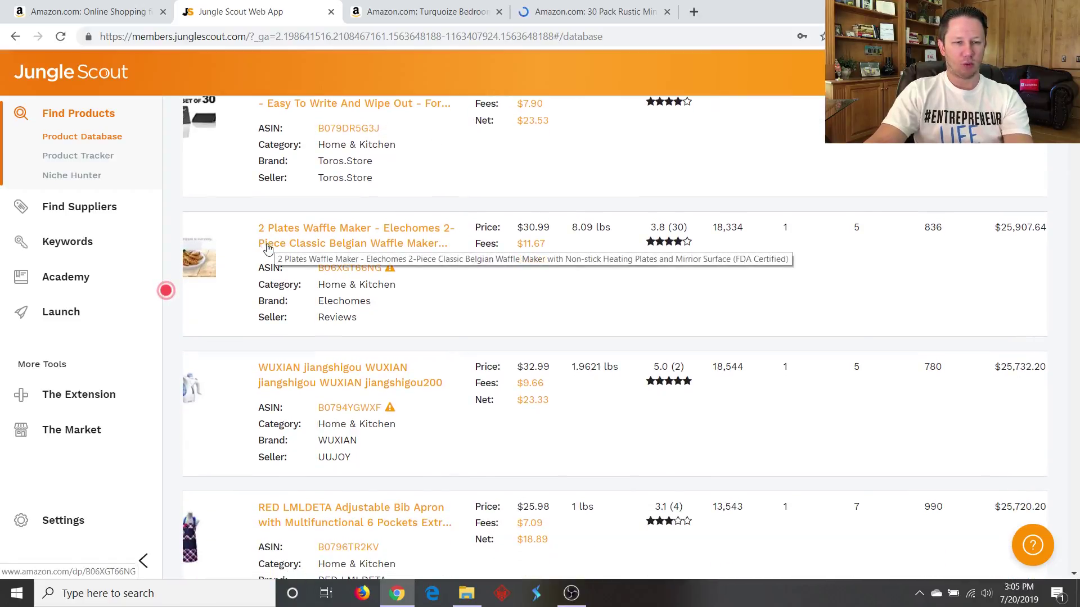
Open the waffle maker and H.VERSAILTEX curtains listings in new tabs.
{"action": "right_click", "coordinate": [315, 246]}
{"action": "left_click", "coordinate": [343, 253]}
{"action": "scroll", "coordinate": [366, 316], "scroll_direction": "down", "scroll_amount": 10}
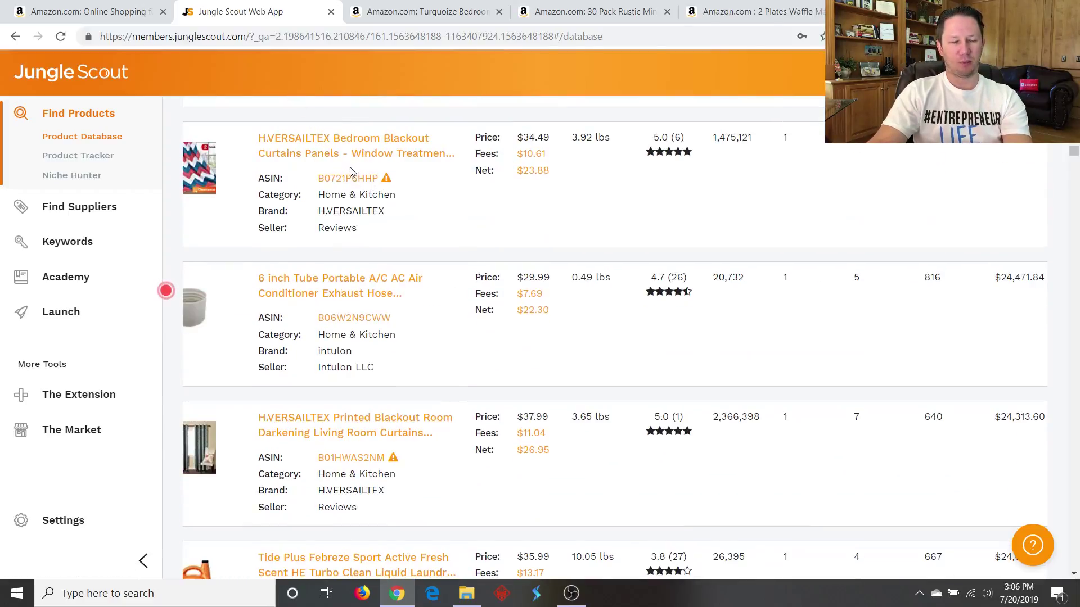
{"action": "right_click", "coordinate": [383, 162]}
{"action": "left_click", "coordinate": [427, 176]}
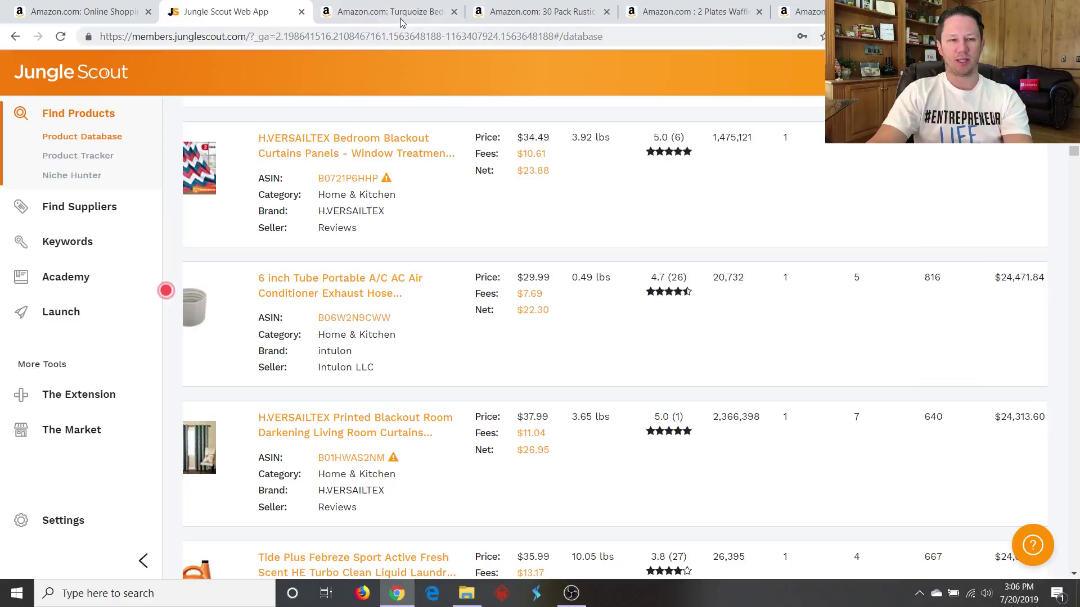
Move the H.VERSAILTEX curtains tab ahead of the waffle maker tab.
{"action": "left_click", "coordinate": [417, 9]}
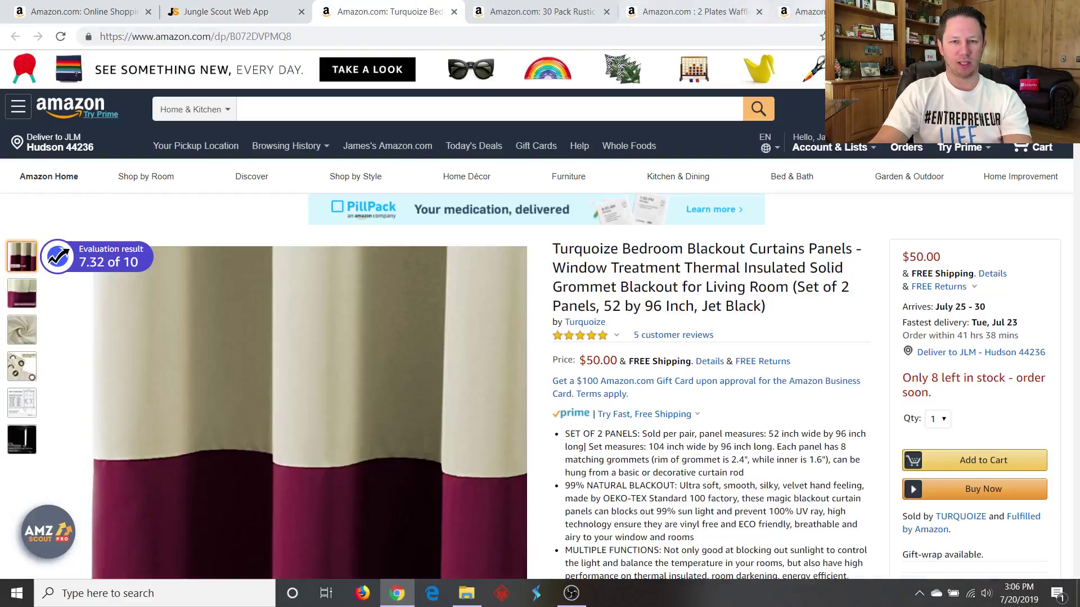
{"action": "left_click", "coordinate": [798, 11]}
{"action": "left_click_drag", "start_coordinate": [799, 11], "coordinate": [517, 16]}
Browse the Turquoize blackout curtains product photos on Amazon.
{"action": "left_click", "coordinate": [394, 12]}
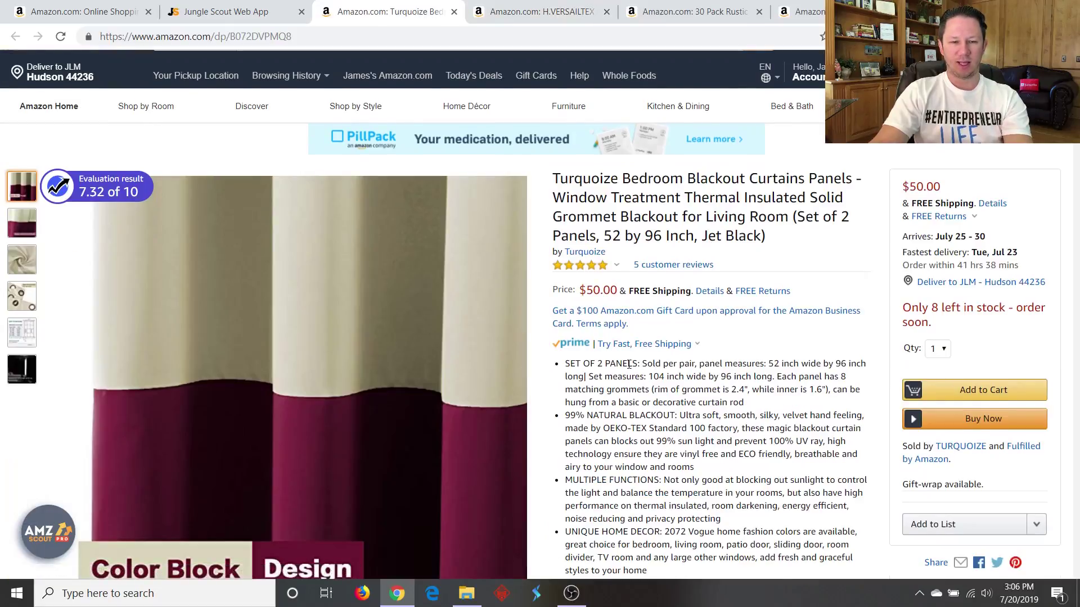
{"action": "scroll", "coordinate": [629, 364], "scroll_direction": "up", "scroll_amount": 1}
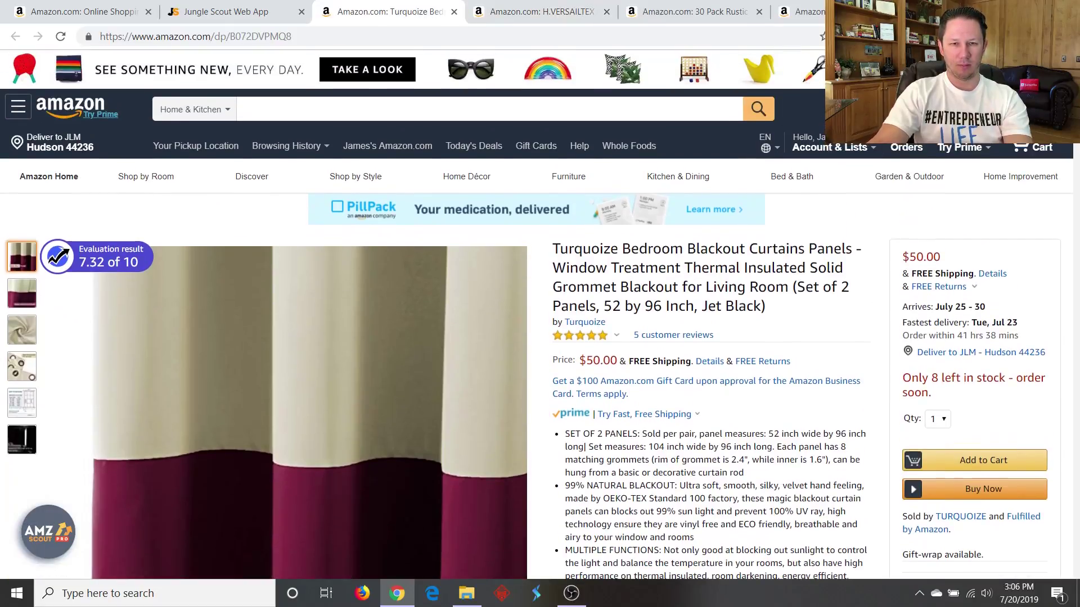
{"action": "scroll", "coordinate": [23, 225], "scroll_direction": "down", "scroll_amount": 2}
{"action": "mouse_move", "coordinate": [23, 174]}
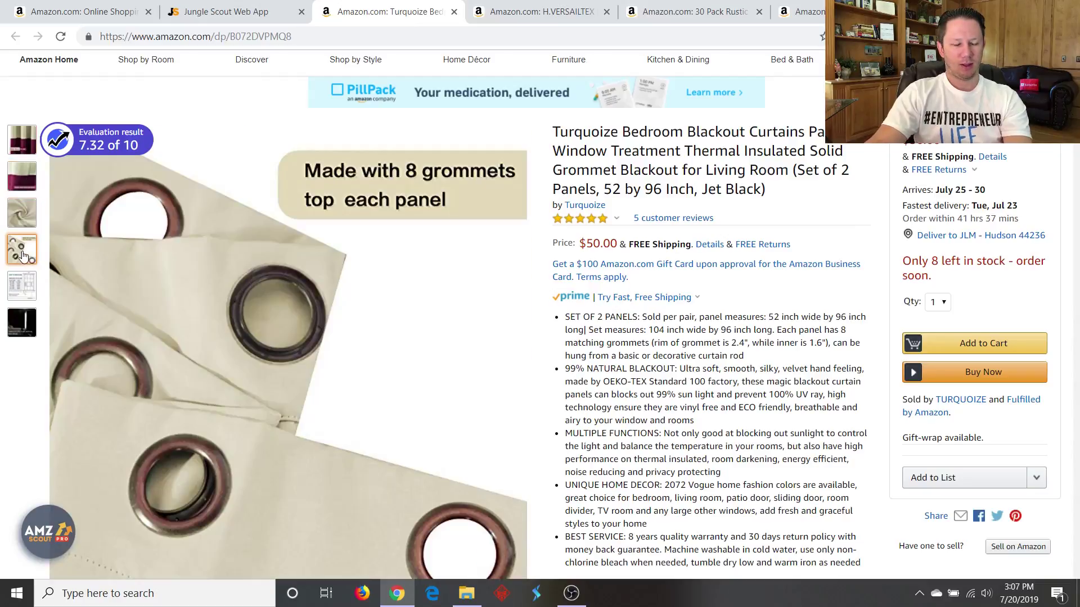
{"action": "mouse_move", "coordinate": [19, 299]}
{"action": "mouse_move", "coordinate": [20, 321]}
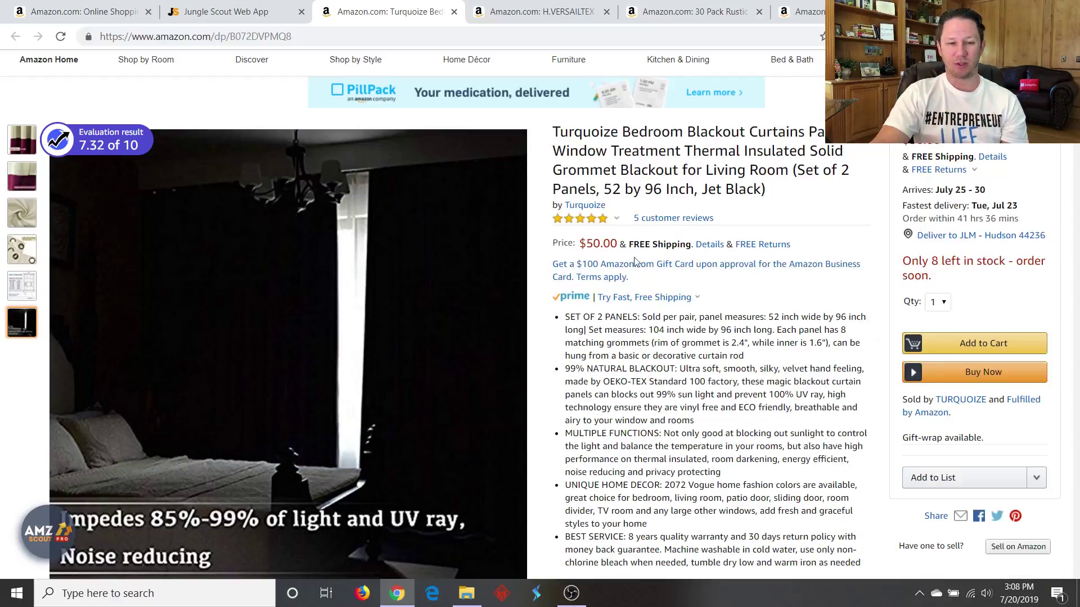
{"action": "scroll", "coordinate": [641, 351], "scroll_direction": "down", "scroll_amount": 10}
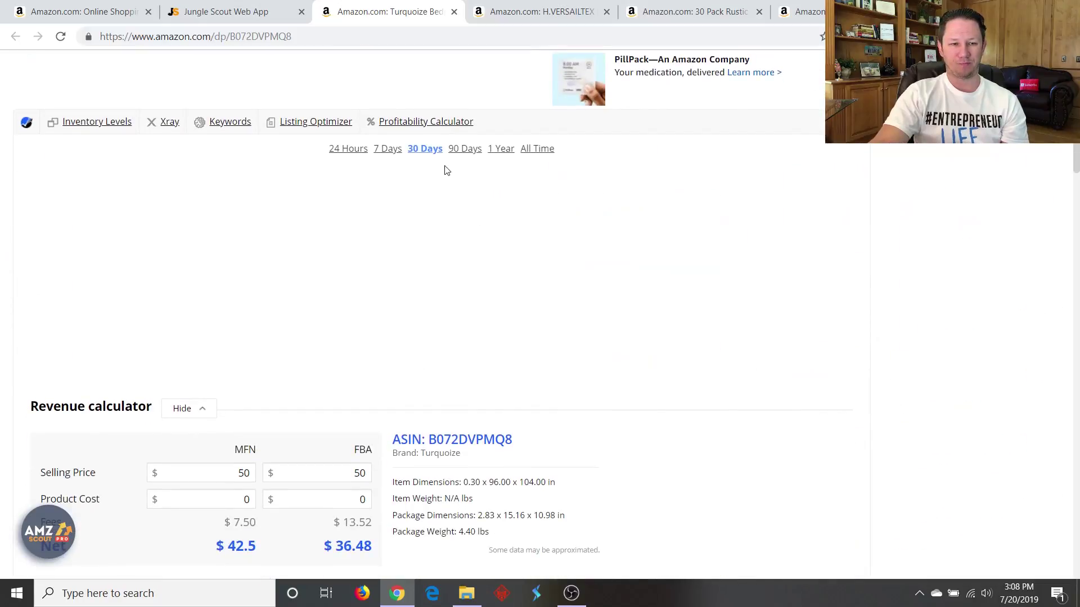
View the H.VERSAILTEX chevron curtain photos and highlight 'Bedroom Blackout Curtains' in its title.
{"action": "mouse_move", "coordinate": [623, 305]}
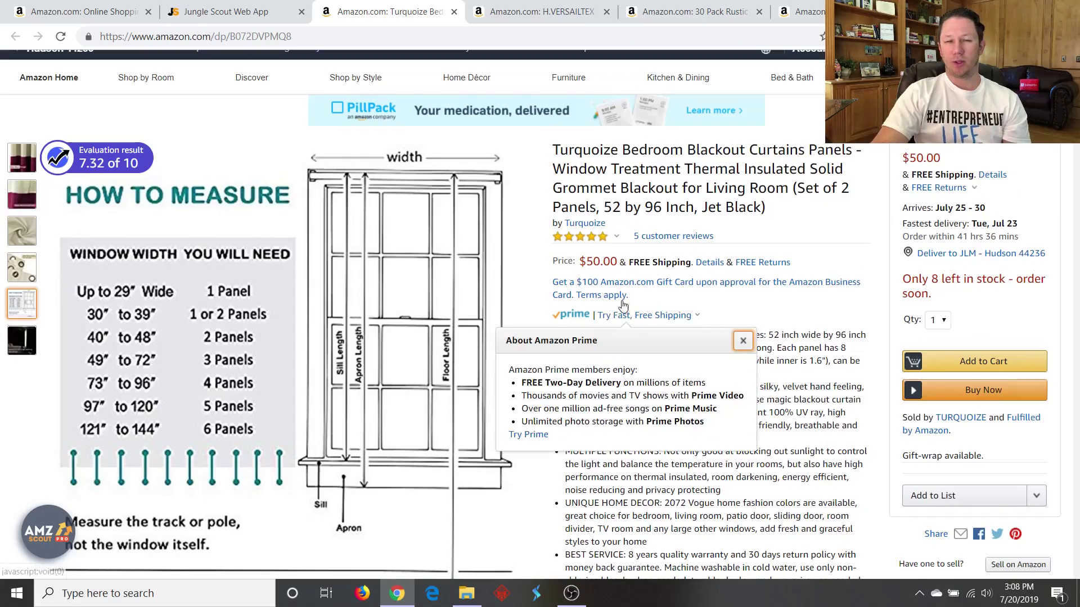
{"action": "left_click", "coordinate": [542, 12]}
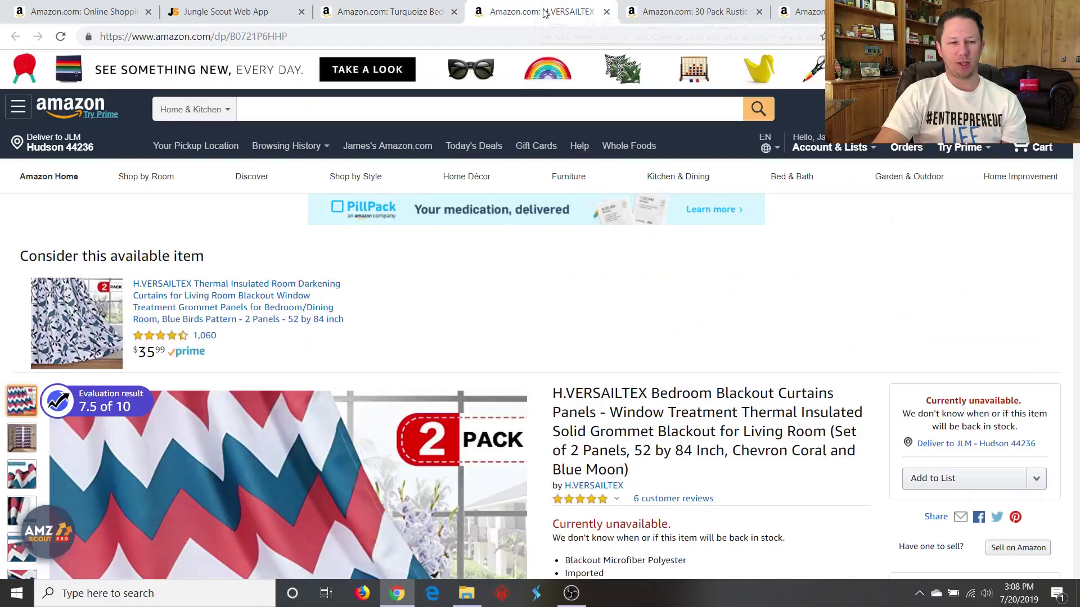
{"action": "scroll", "coordinate": [620, 226], "scroll_direction": "down", "scroll_amount": 4}
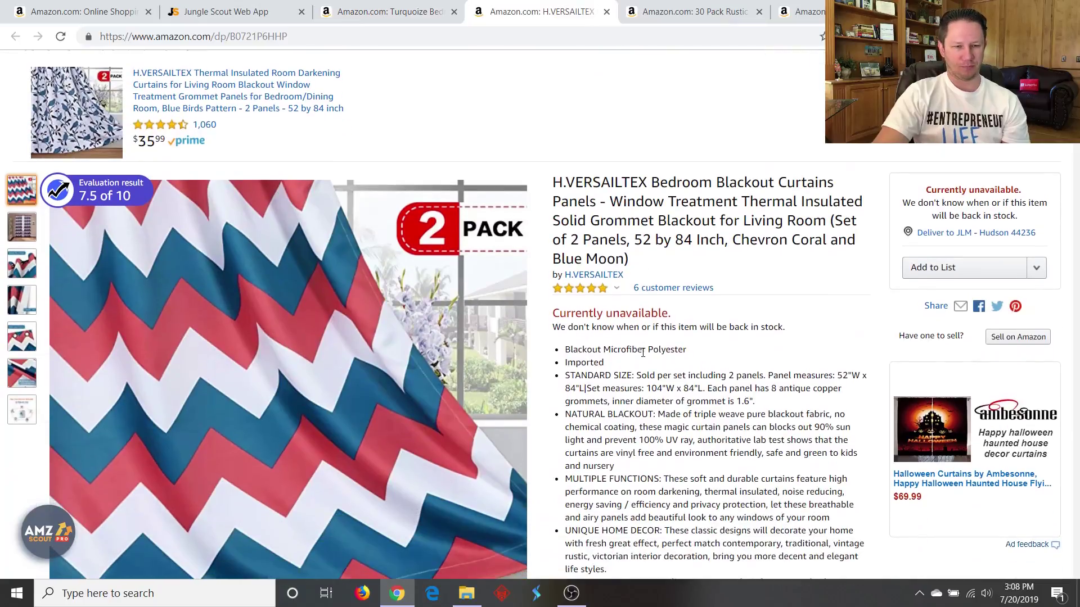
{"action": "scroll", "coordinate": [664, 354], "scroll_direction": "down", "scroll_amount": 1}
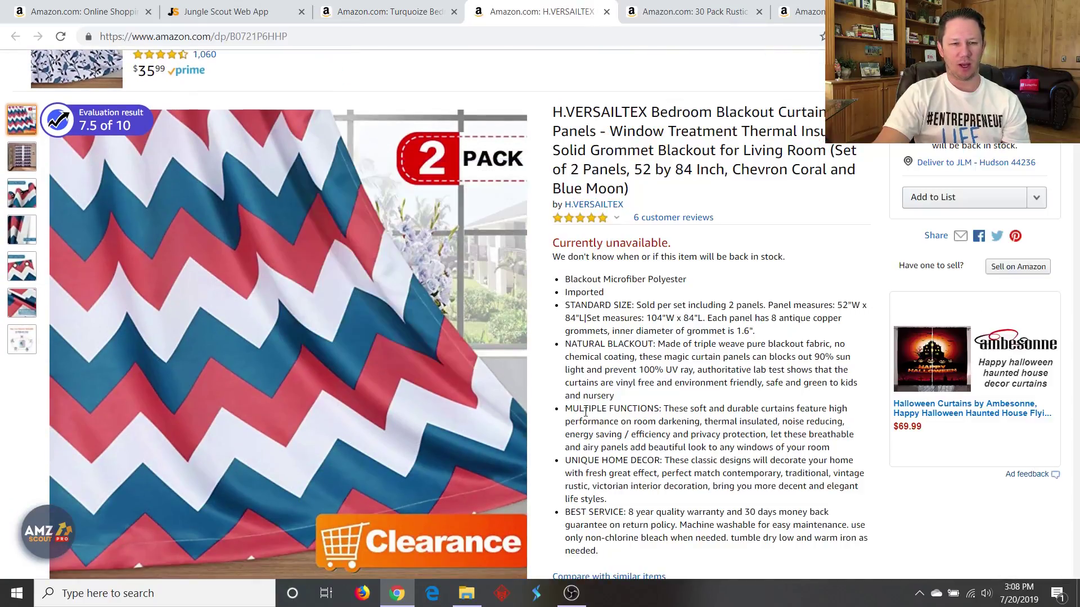
{"action": "mouse_move", "coordinate": [388, 393]}
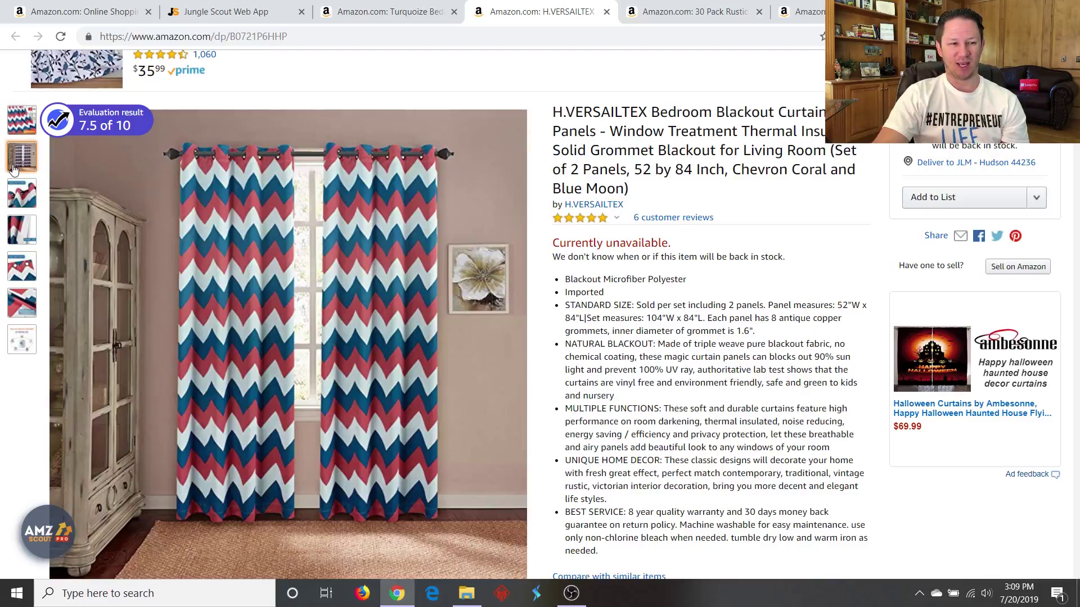
{"action": "mouse_move", "coordinate": [17, 166]}
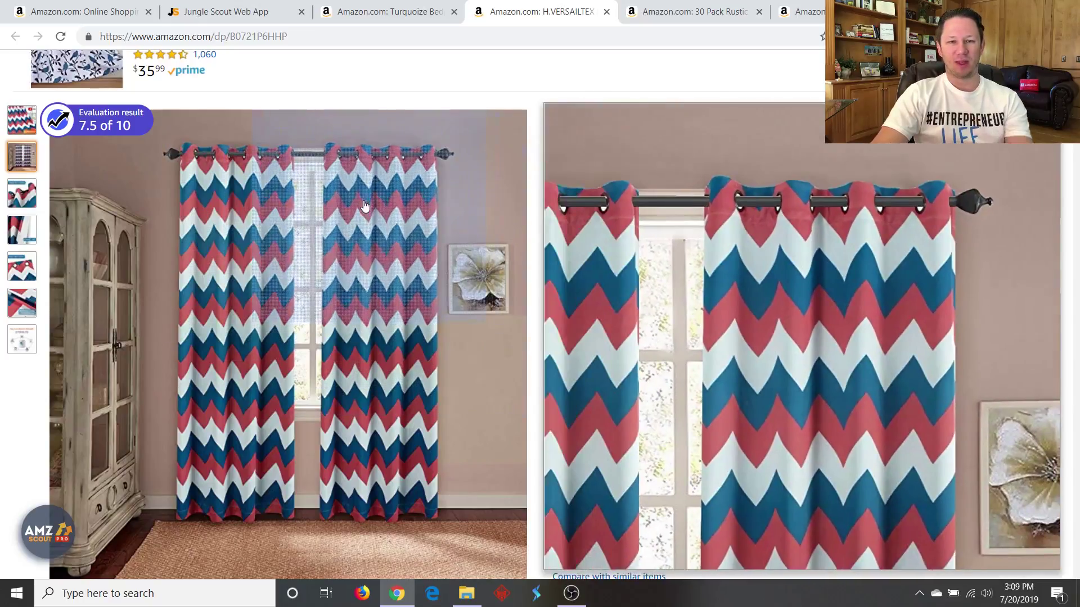
{"action": "scroll", "coordinate": [731, 297], "scroll_direction": "up", "scroll_amount": 5}
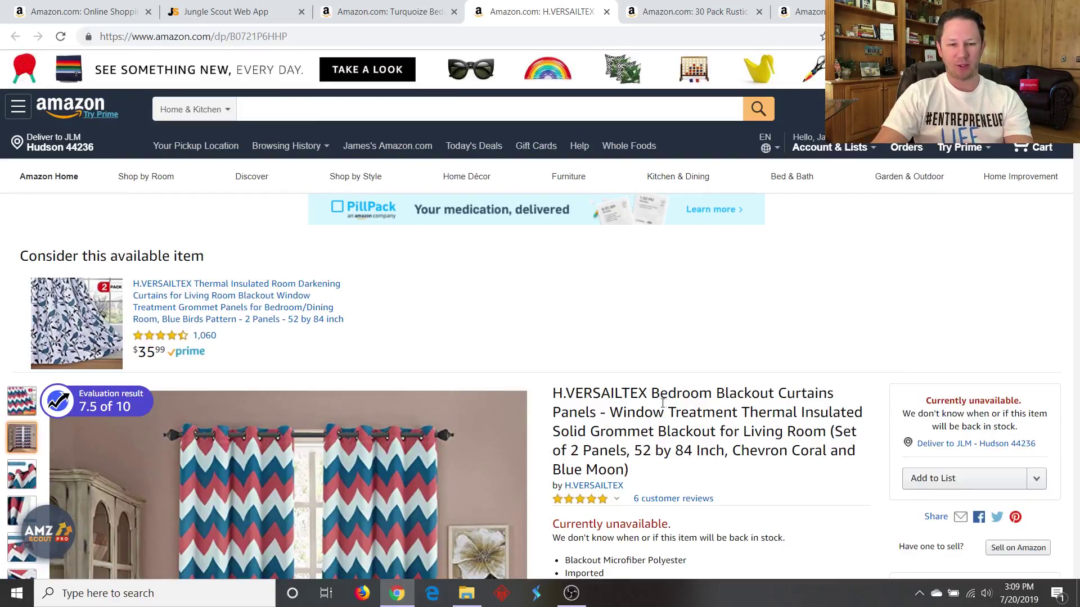
{"action": "left_click_drag", "start_coordinate": [653, 393], "coordinate": [834, 394]}
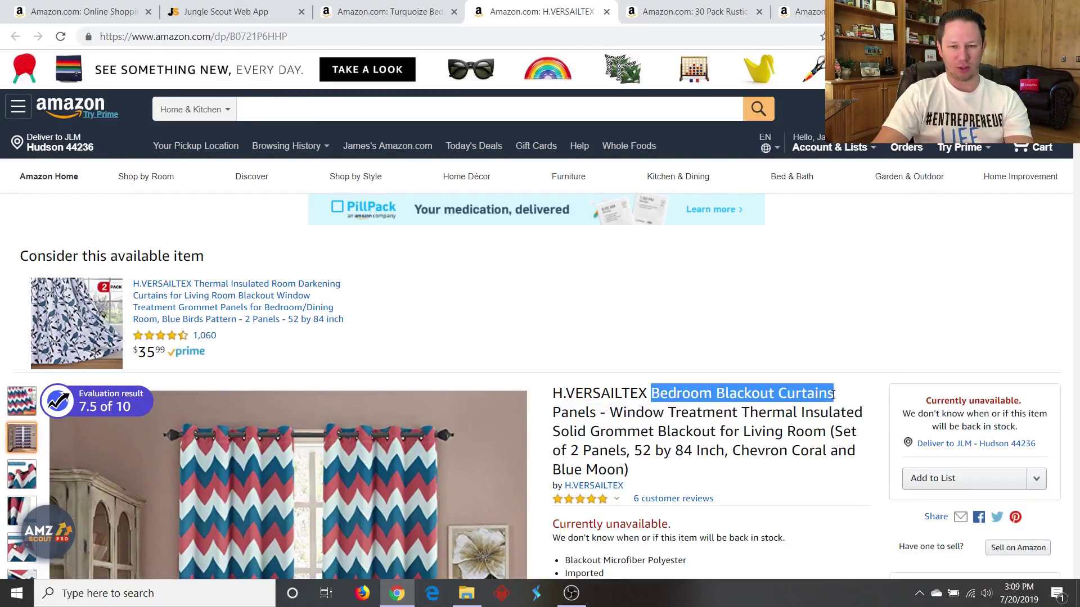
Return to the Amazon home page to start a new search.
{"action": "left_click", "coordinate": [68, 104]}
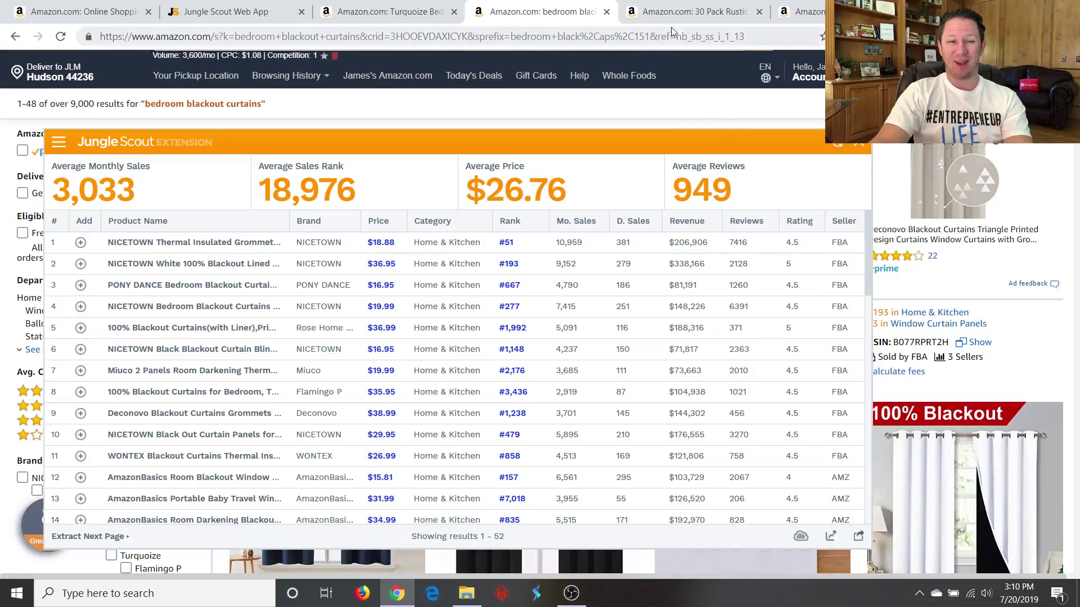
Open the 30 Pack Rustic chalkboard signs listing and bring up its Jungle Scout sales data (835 monthly sales).
{"action": "left_click", "coordinate": [675, 12]}
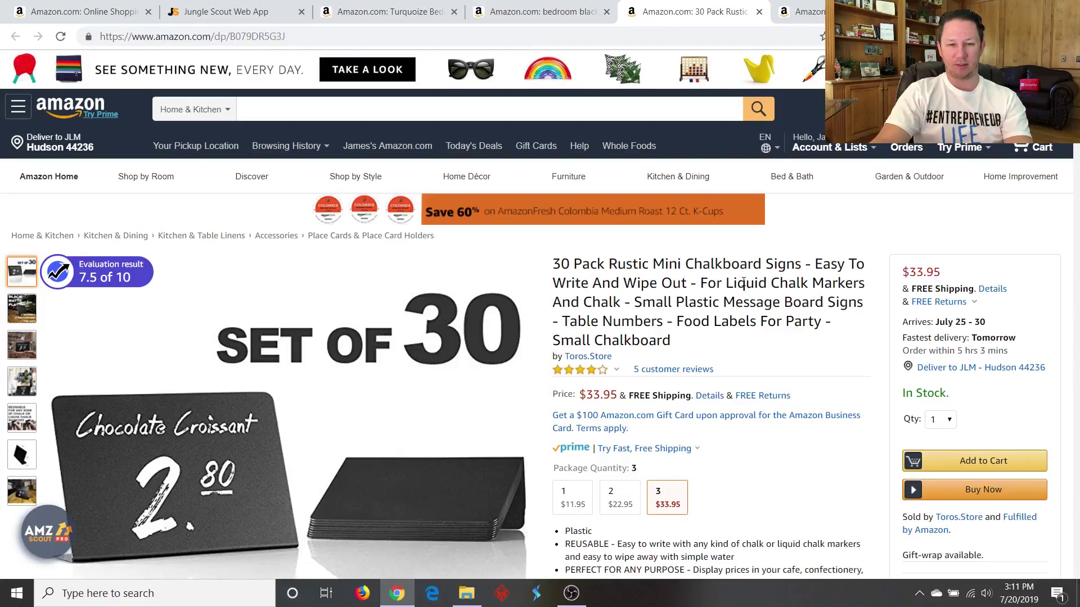
{"action": "scroll", "coordinate": [742, 283], "scroll_direction": "down", "scroll_amount": 3}
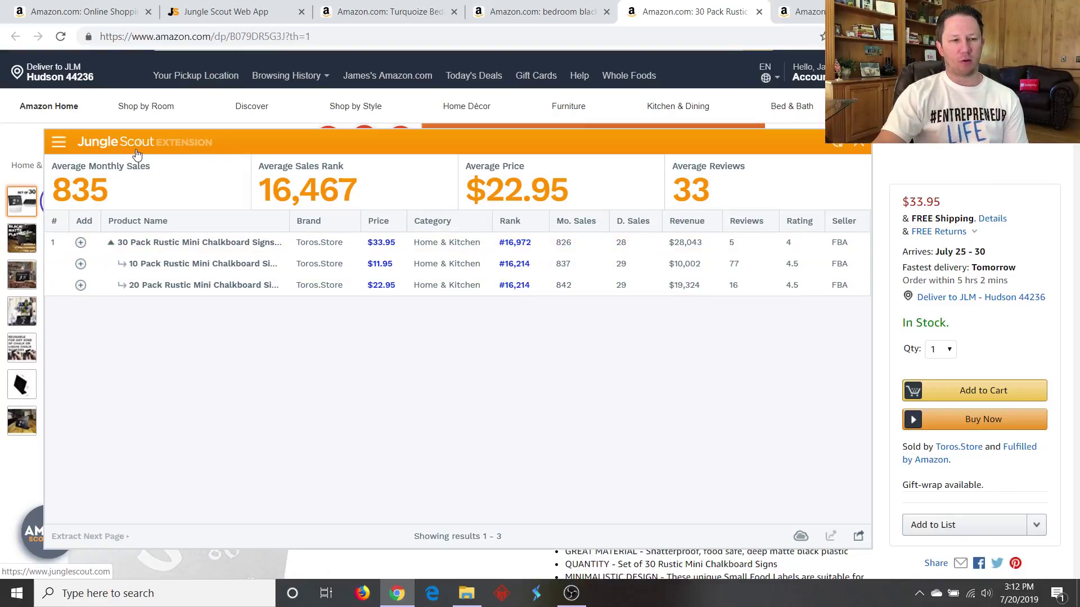
Move the Jungle Scout panel down and highlight the 20-pack's review count of 16.
{"action": "left_click_drag", "start_coordinate": [217, 151], "coordinate": [242, 187]}
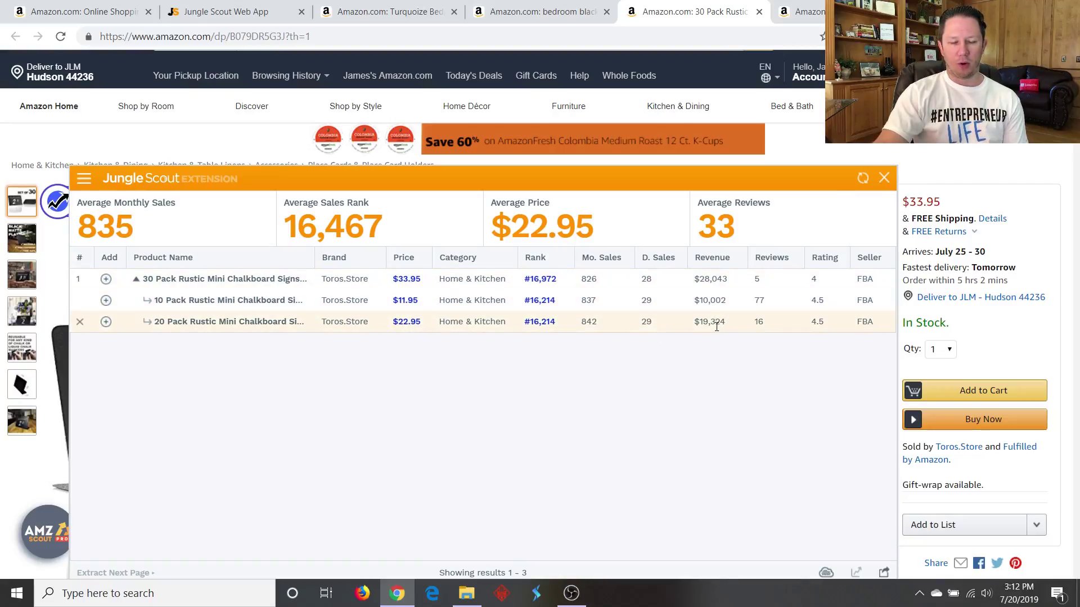
{"action": "mouse_move", "coordinate": [169, 311]}
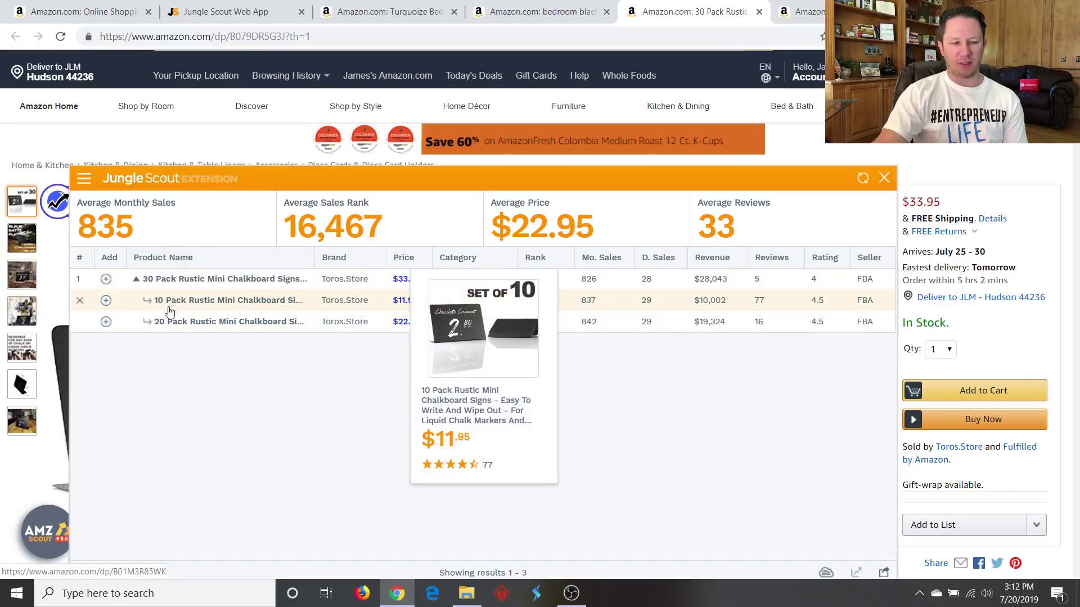
{"action": "double_click", "coordinate": [760, 321]}
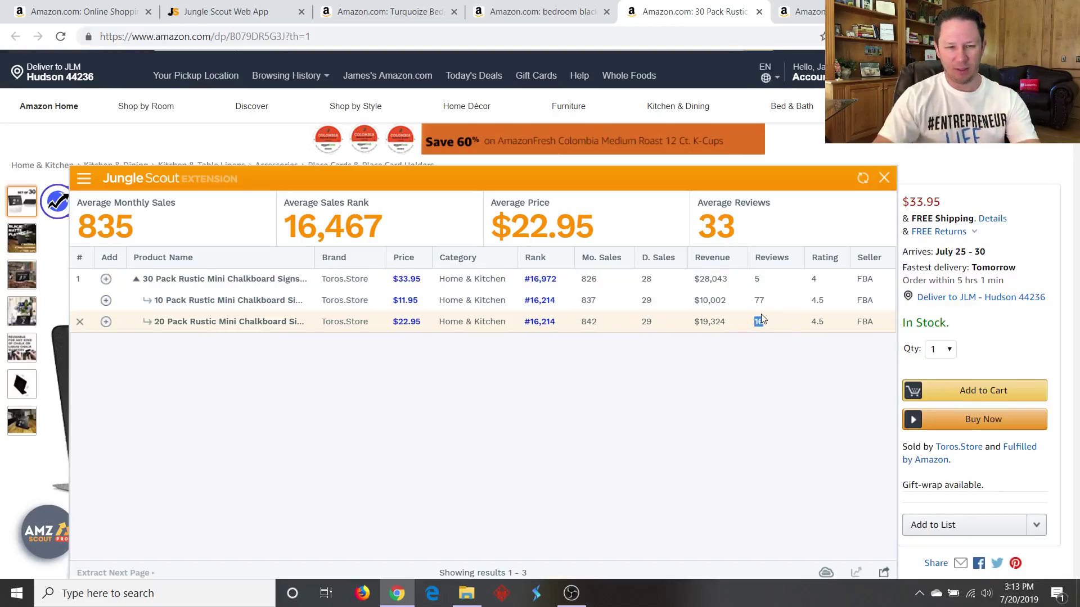
Close the sales panel and switch the chalkboard listing through the 20-pack to the 10-pack at $11.95.
{"action": "left_click", "coordinate": [885, 178]}
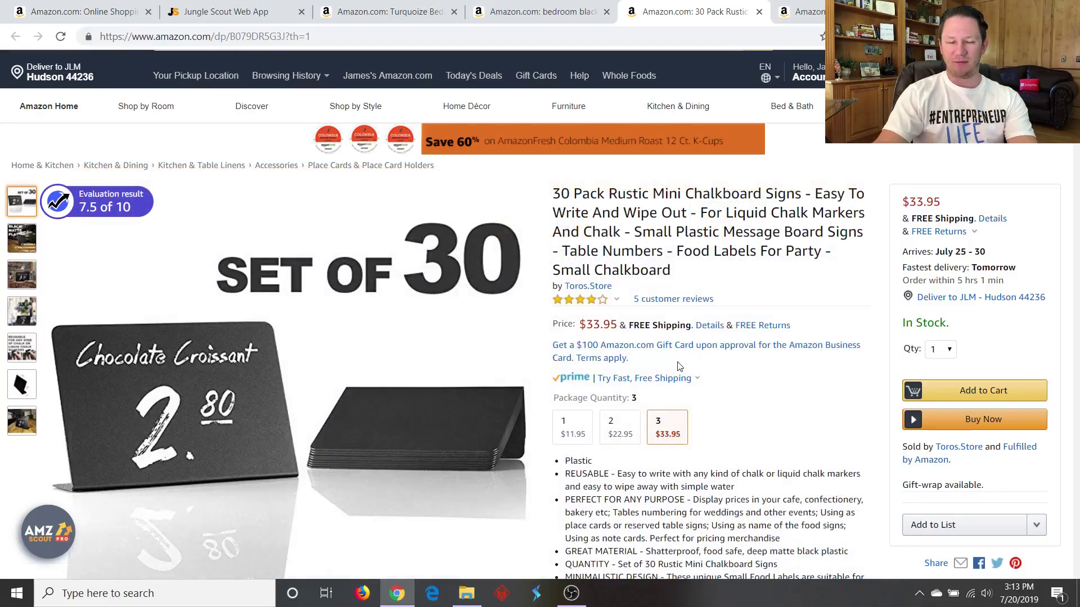
{"action": "left_click", "coordinate": [669, 377]}
{"action": "left_click", "coordinate": [779, 419]}
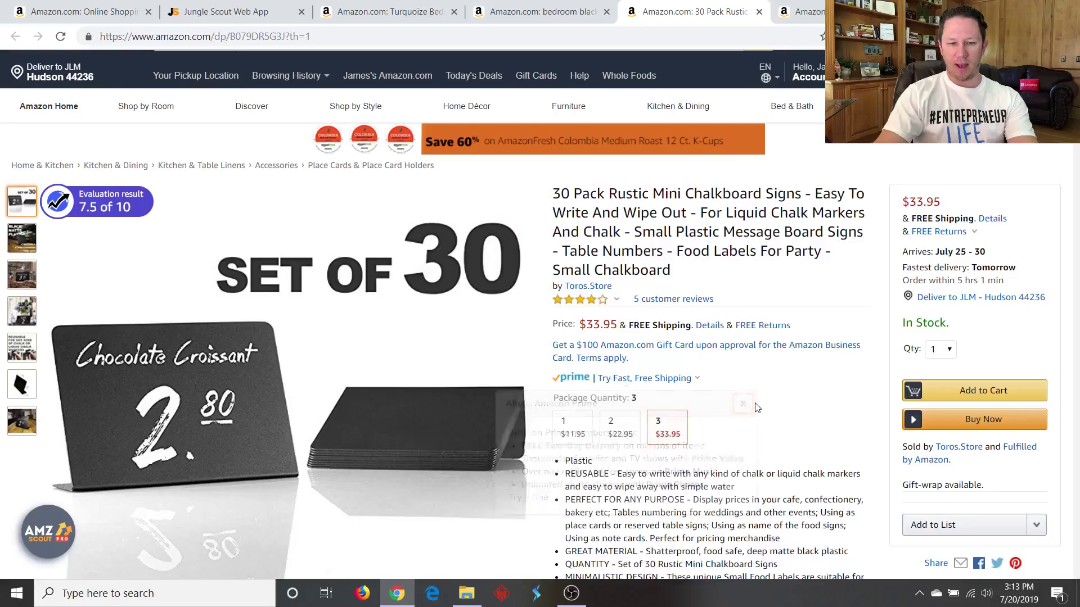
{"action": "left_click", "coordinate": [619, 427]}
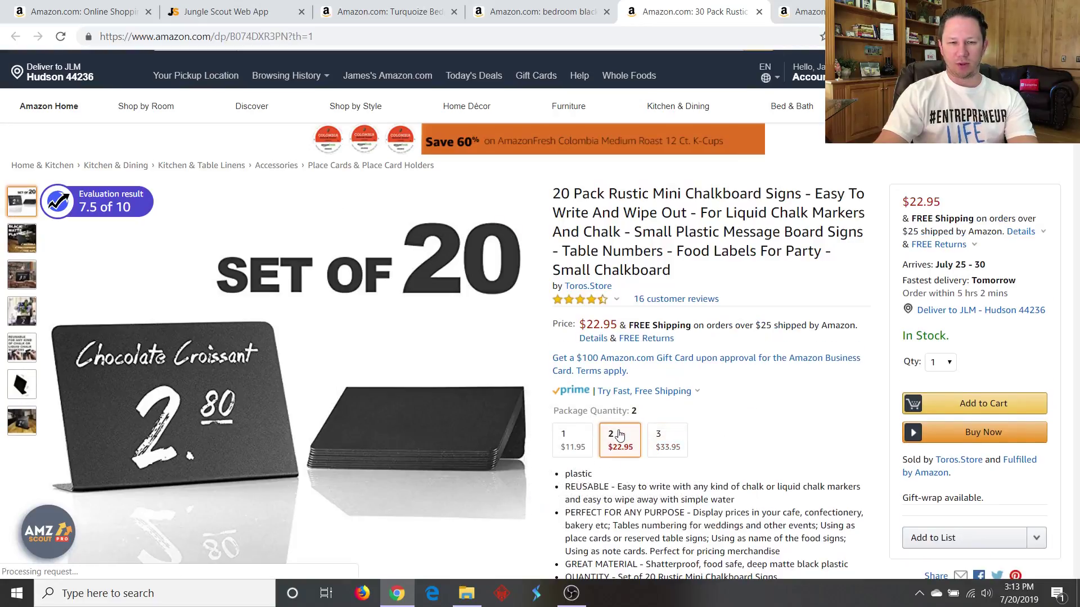
{"action": "left_click", "coordinate": [579, 446]}
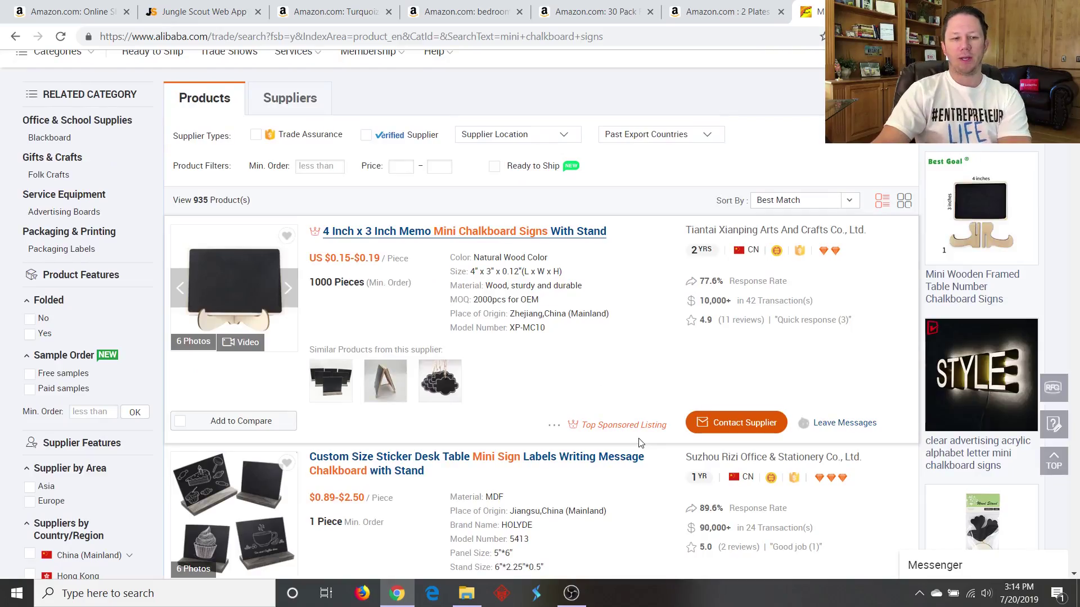
Scroll up the Alibaba results, then set the Amazon chalkboard listing back to the 30-pack at $33.95.
{"action": "scroll", "coordinate": [639, 443], "scroll_direction": "up", "scroll_amount": 1}
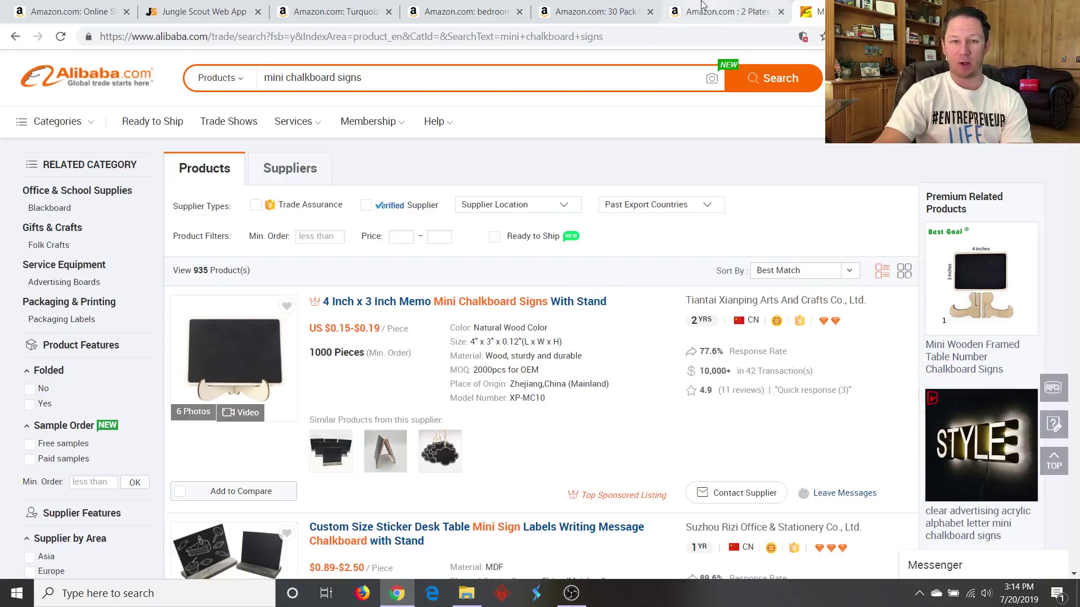
{"action": "left_click", "coordinate": [626, 8]}
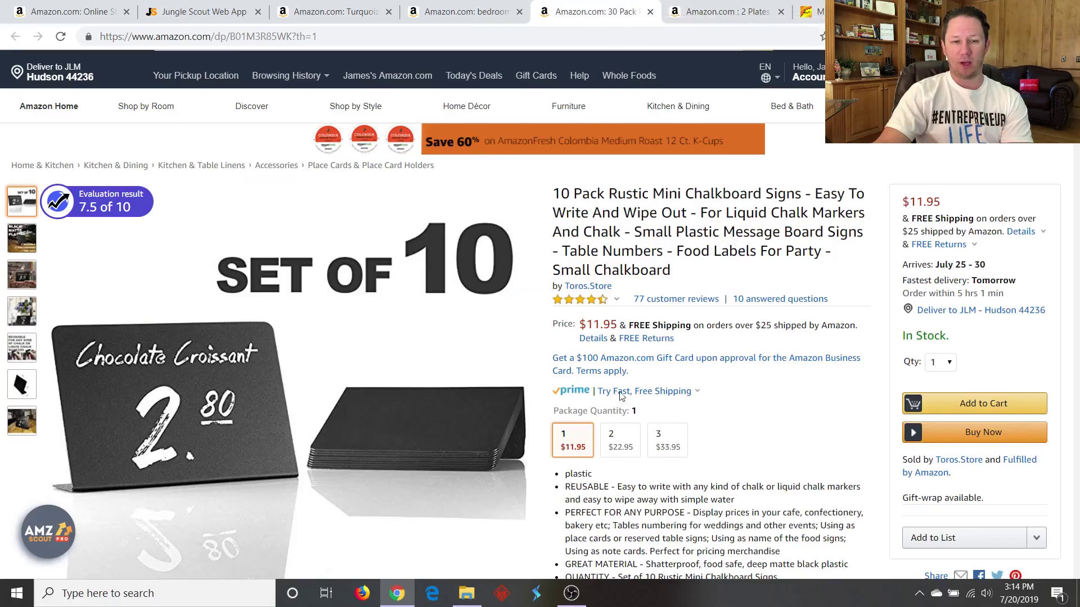
{"action": "left_click", "coordinate": [668, 453]}
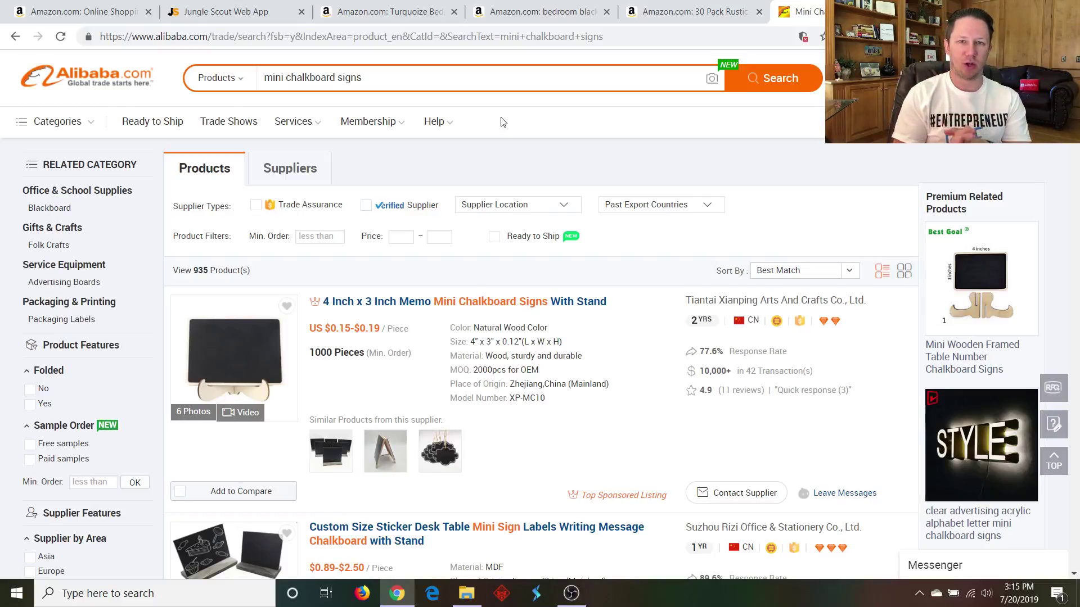
Back in Niche Hunter, choose Home & Kitchen and cap average units sold at 375.
{"action": "left_click", "coordinate": [283, 10]}
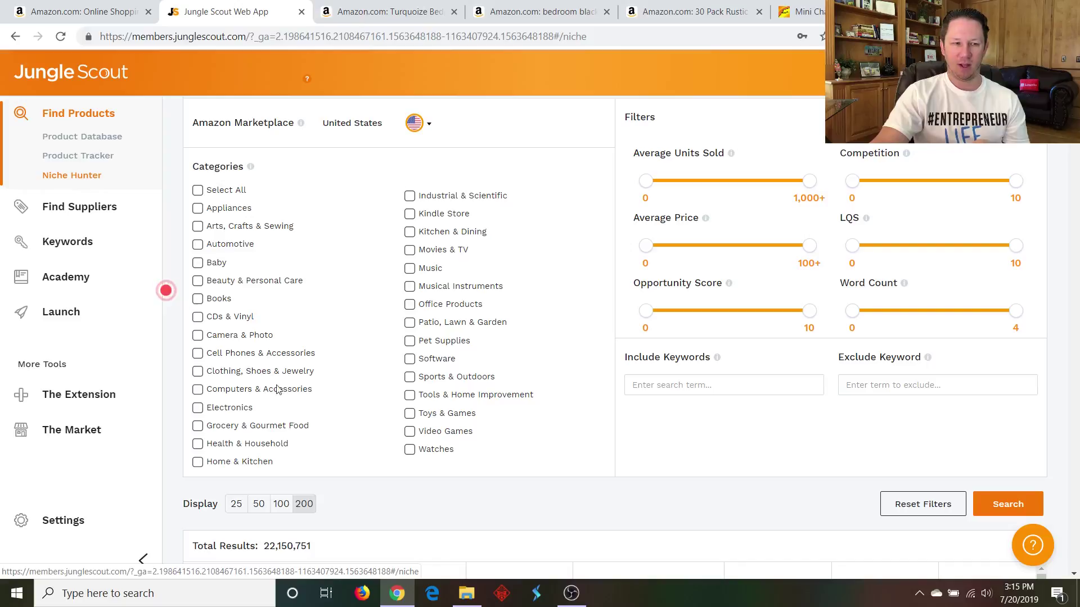
{"action": "left_click", "coordinate": [197, 462]}
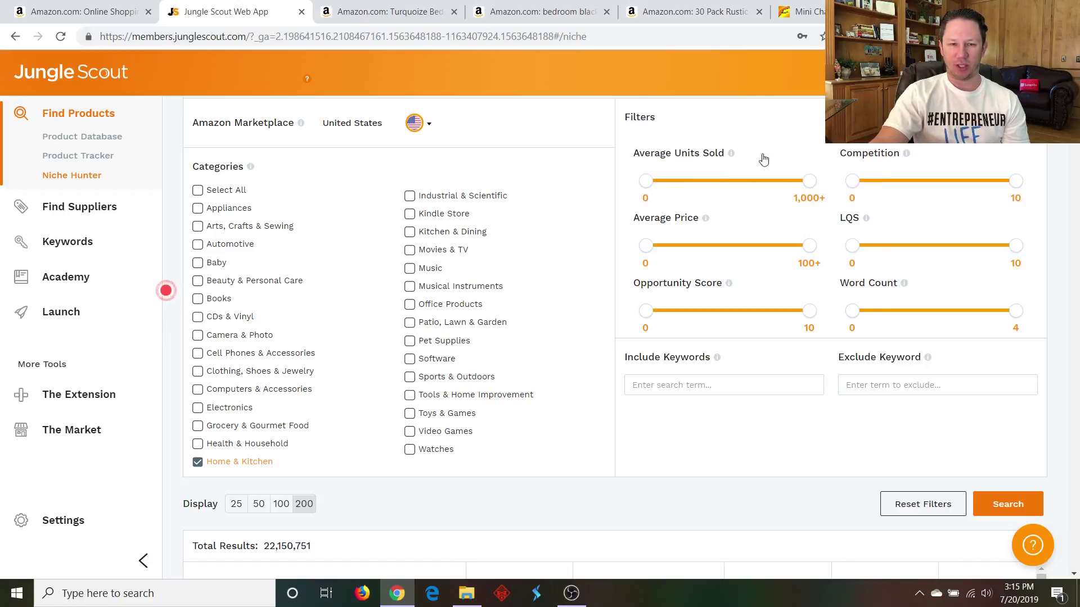
{"action": "mouse_move", "coordinate": [731, 156]}
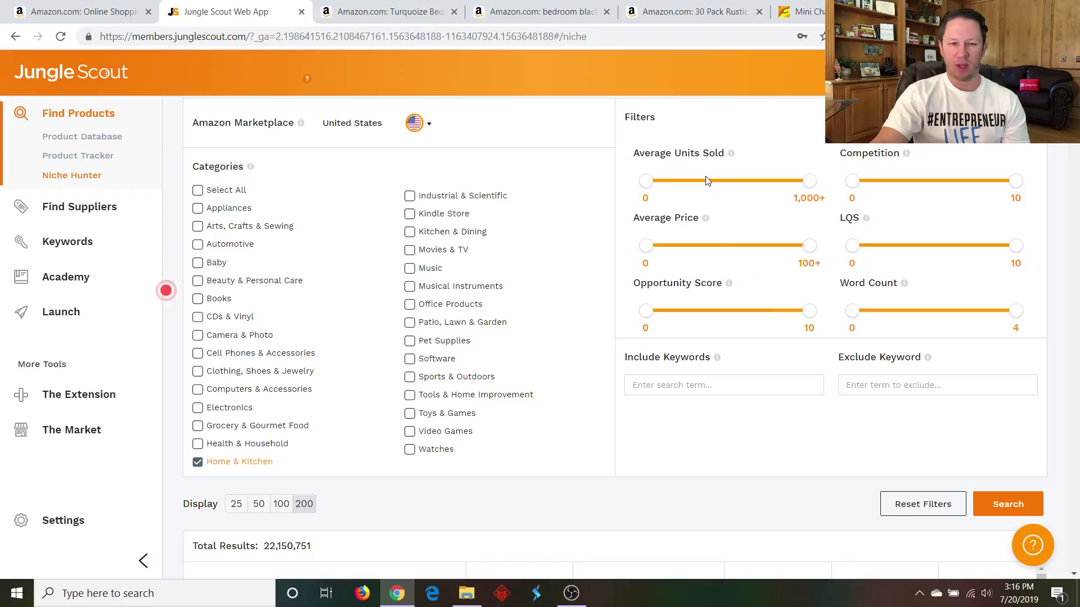
{"action": "left_click_drag", "start_coordinate": [807, 182], "coordinate": [707, 183]}
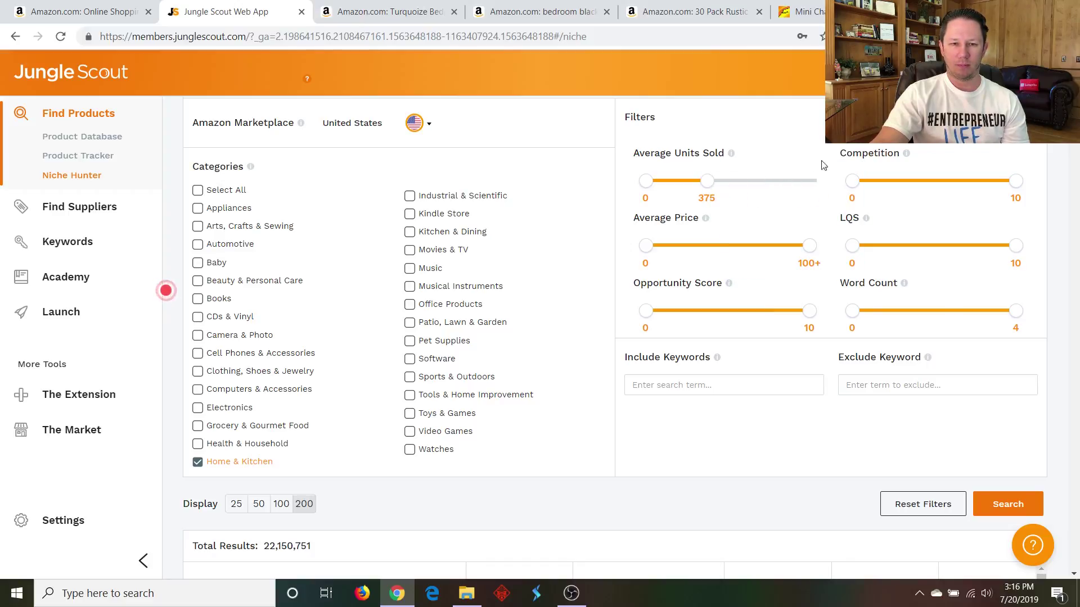
Set the competition maximum to 5 and the average price range to 27–80.
{"action": "mouse_move", "coordinate": [906, 157]}
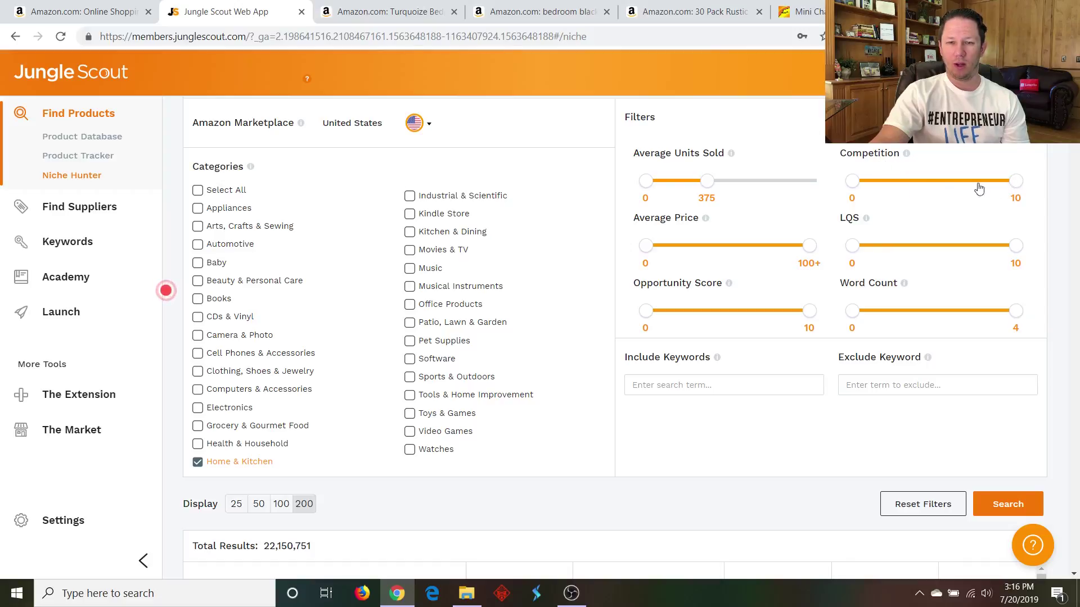
{"action": "left_click", "coordinate": [926, 186]}
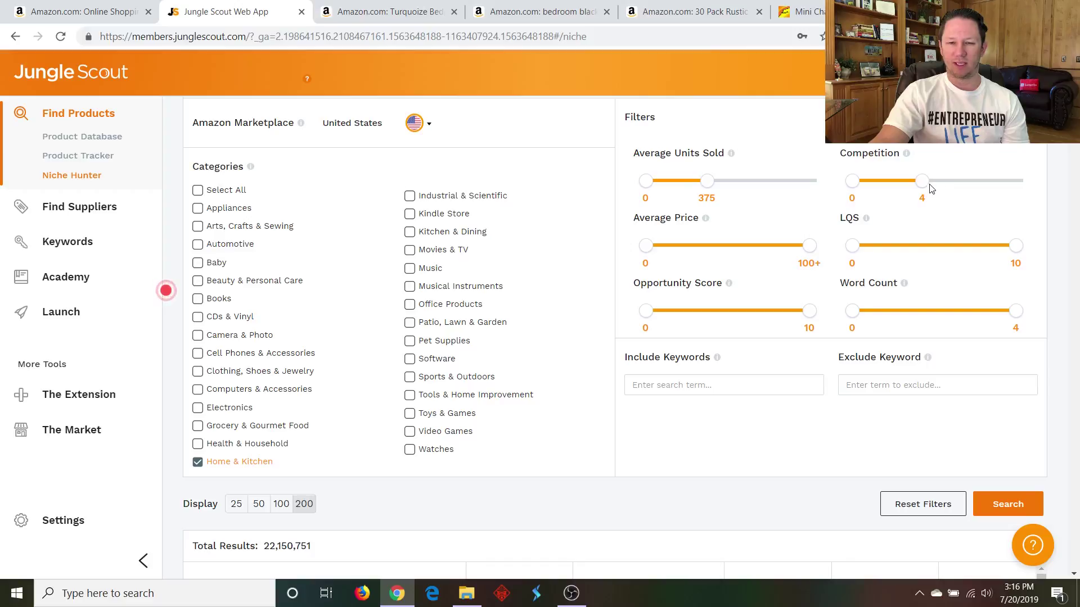
{"action": "left_click", "coordinate": [935, 186]}
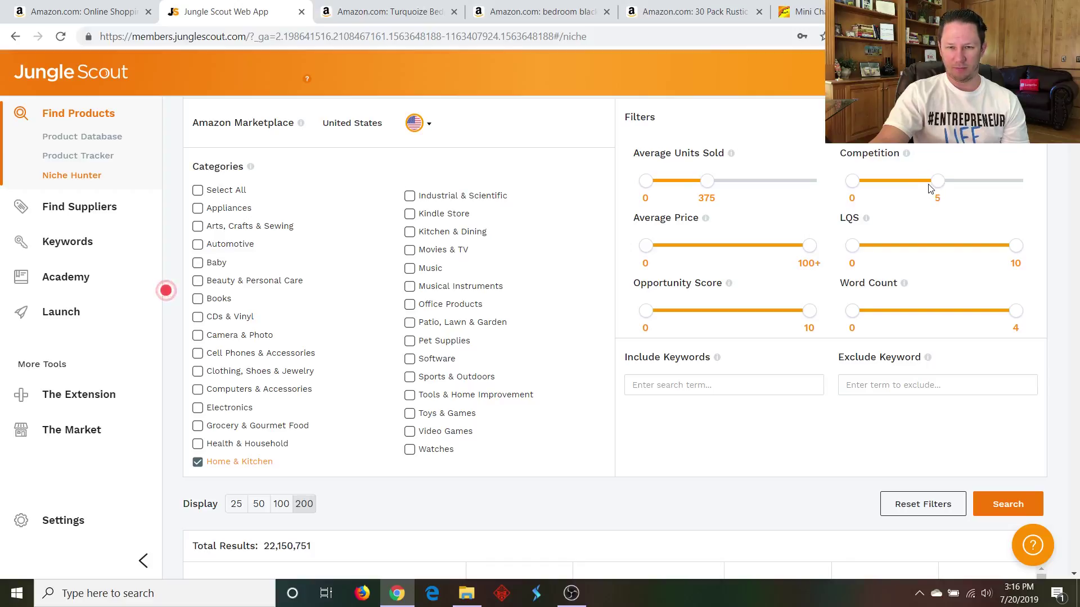
{"action": "left_click", "coordinate": [650, 248]}
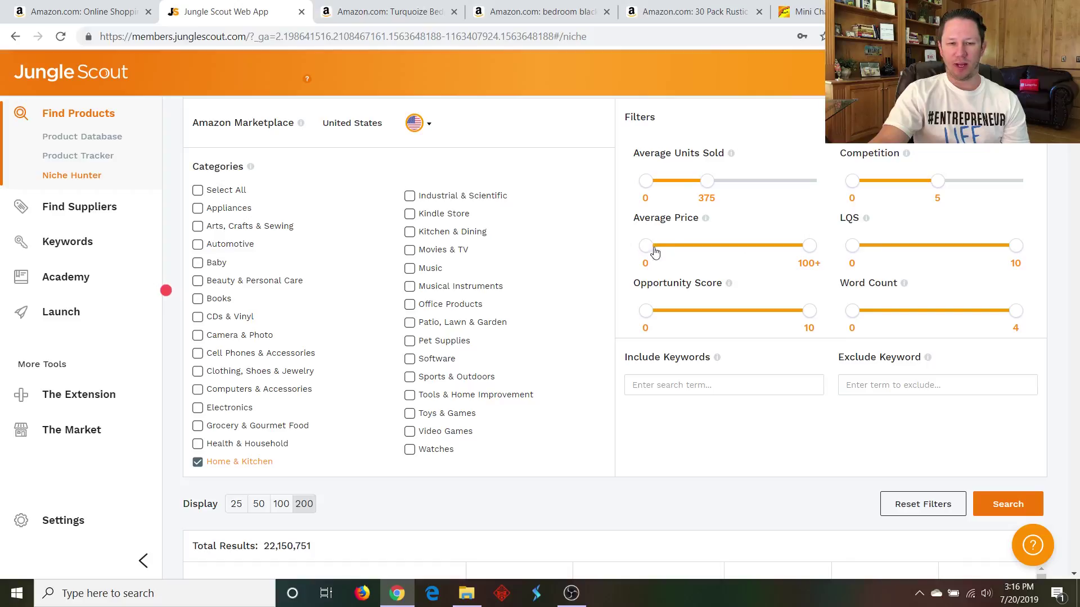
{"action": "left_click", "coordinate": [691, 247]}
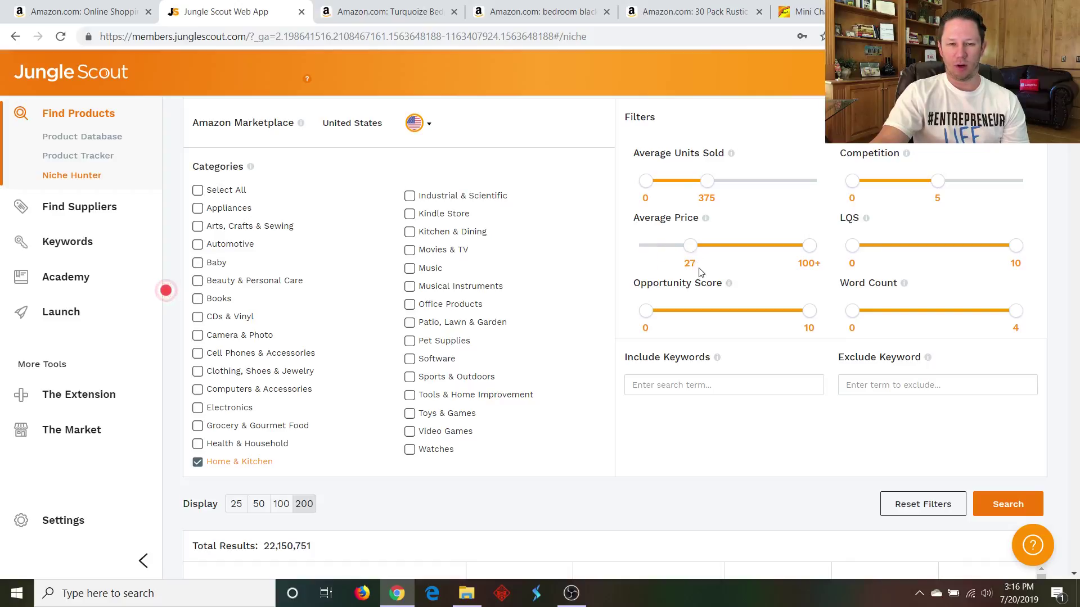
{"action": "left_click_drag", "start_coordinate": [807, 248], "coordinate": [775, 250]}
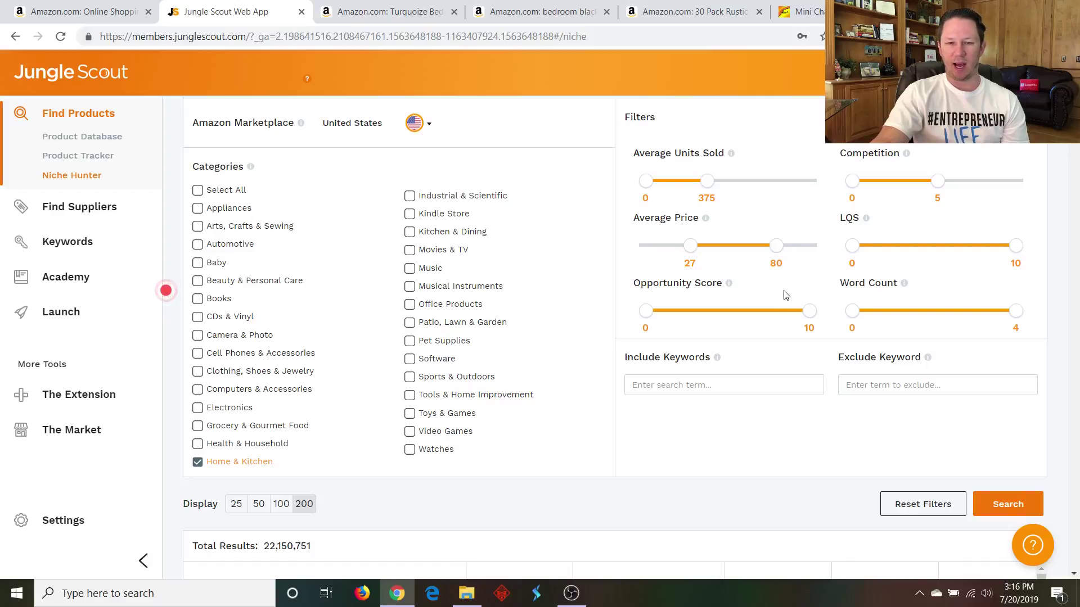
Cap LQS at 7 and raise the minimum opportunity score to 5.
{"action": "mouse_move", "coordinate": [866, 221]}
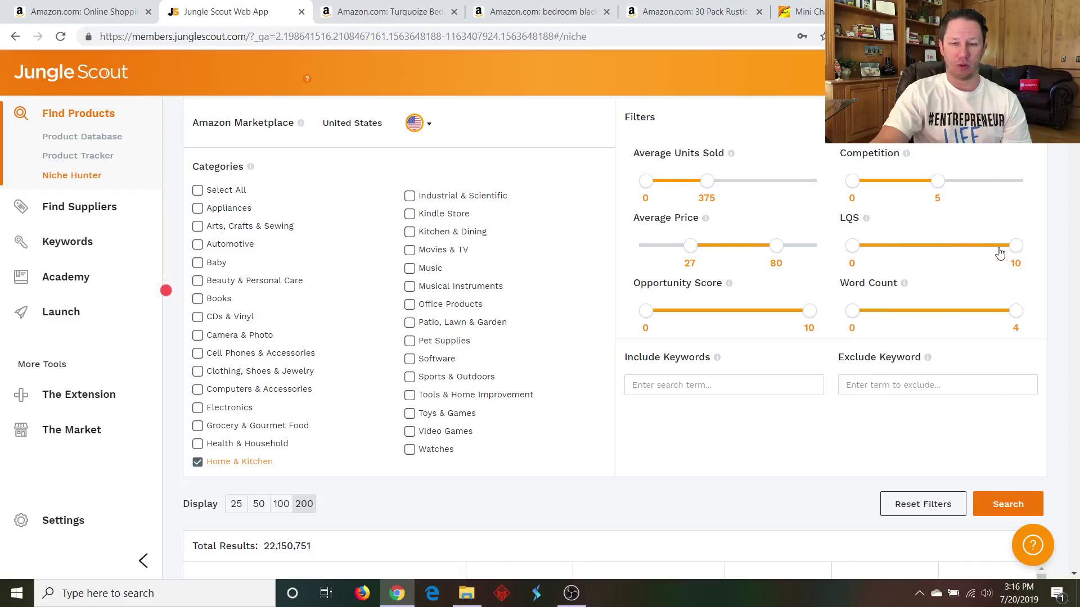
{"action": "left_click", "coordinate": [970, 248]}
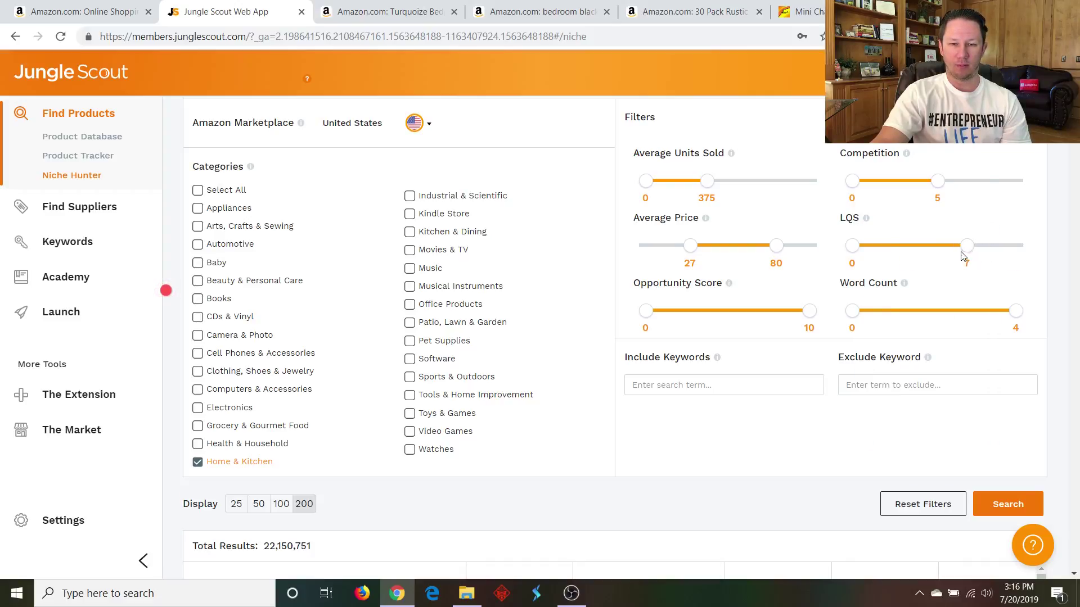
{"action": "mouse_move", "coordinate": [730, 286]}
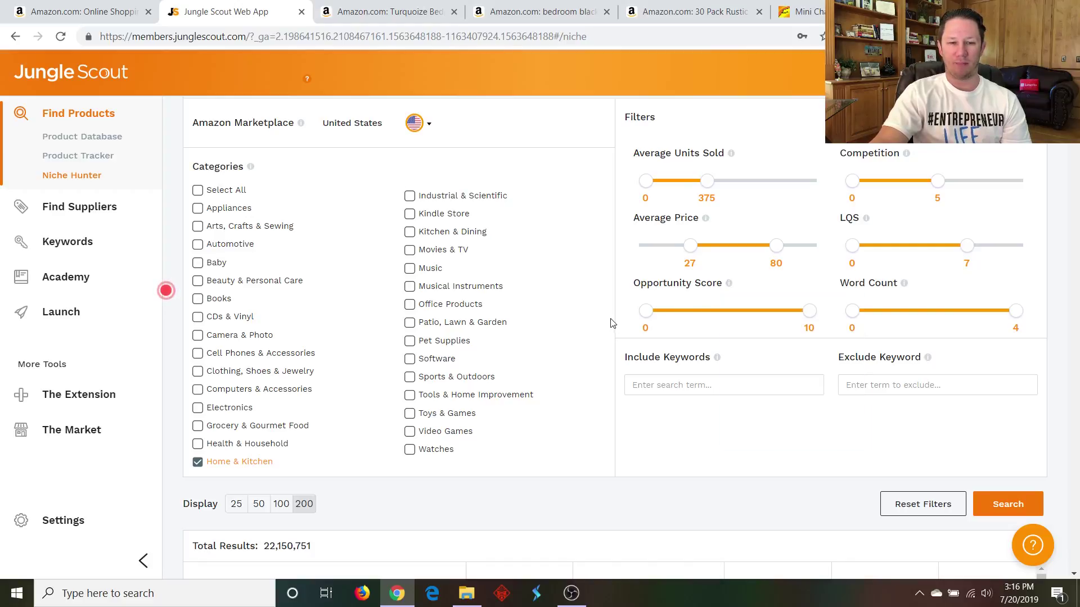
{"action": "left_click", "coordinate": [718, 312]}
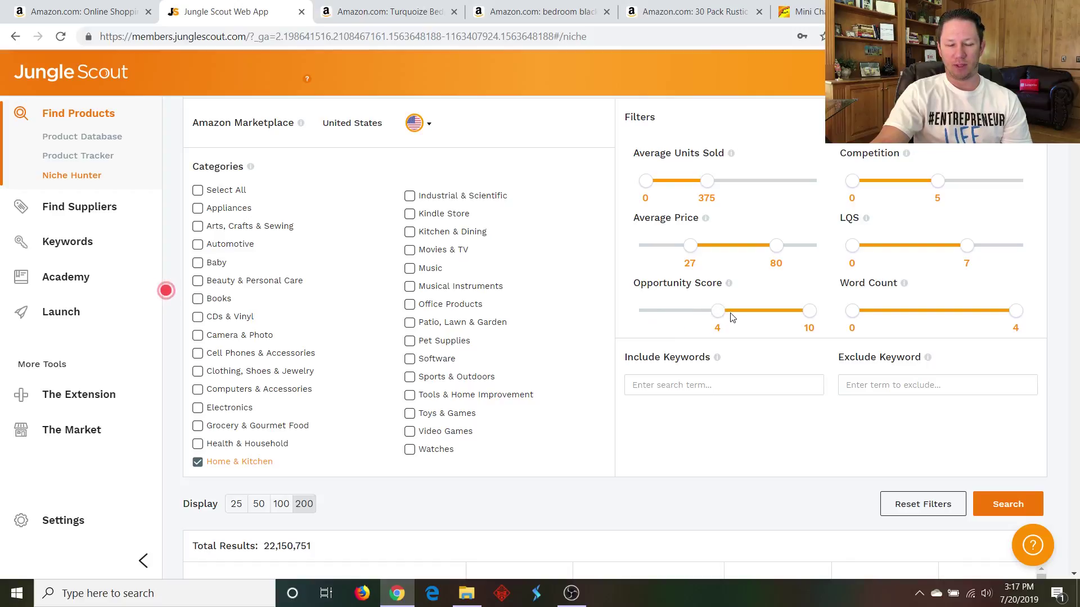
{"action": "left_click_drag", "start_coordinate": [723, 316], "coordinate": [735, 315]}
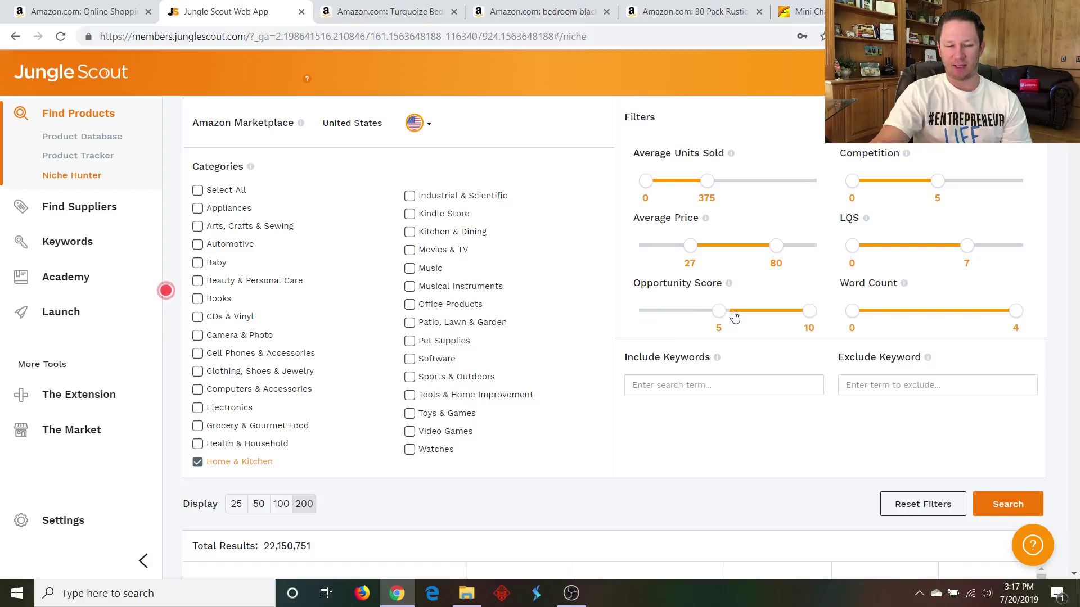
{"action": "mouse_move", "coordinate": [901, 294]}
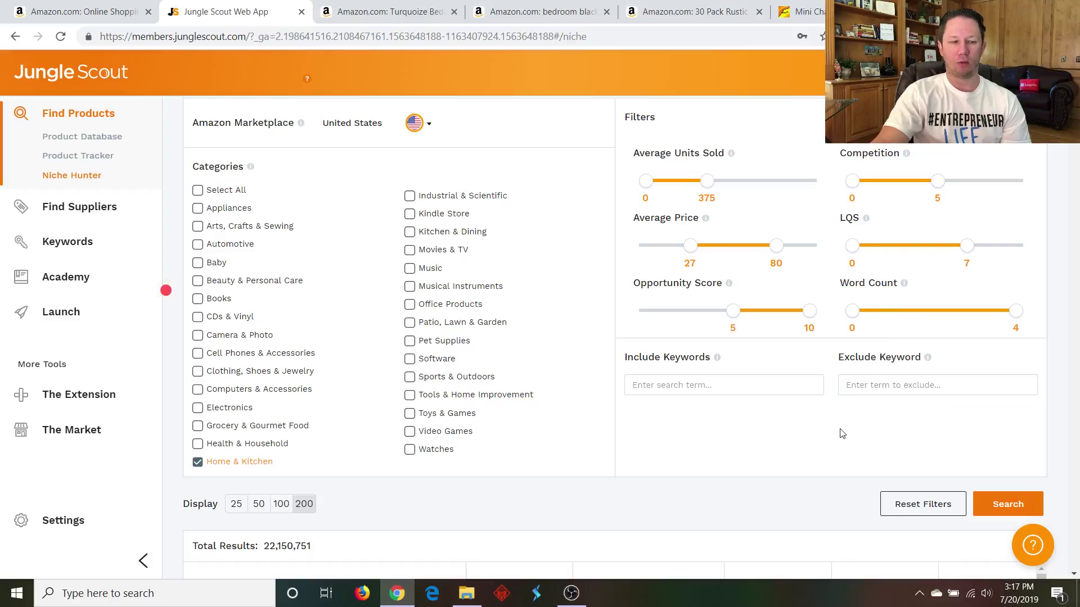
Run the niche search and scroll to the results, led by lazer cut tree at $52.65.
{"action": "left_click", "coordinate": [1026, 506]}
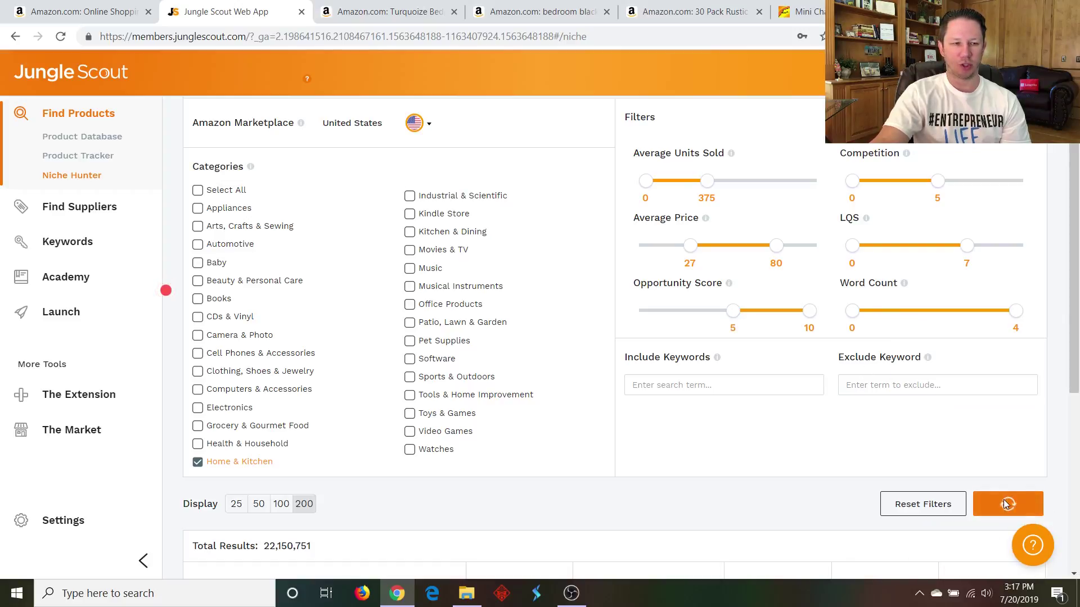
{"action": "scroll", "coordinate": [743, 431], "scroll_direction": "down", "scroll_amount": 8}
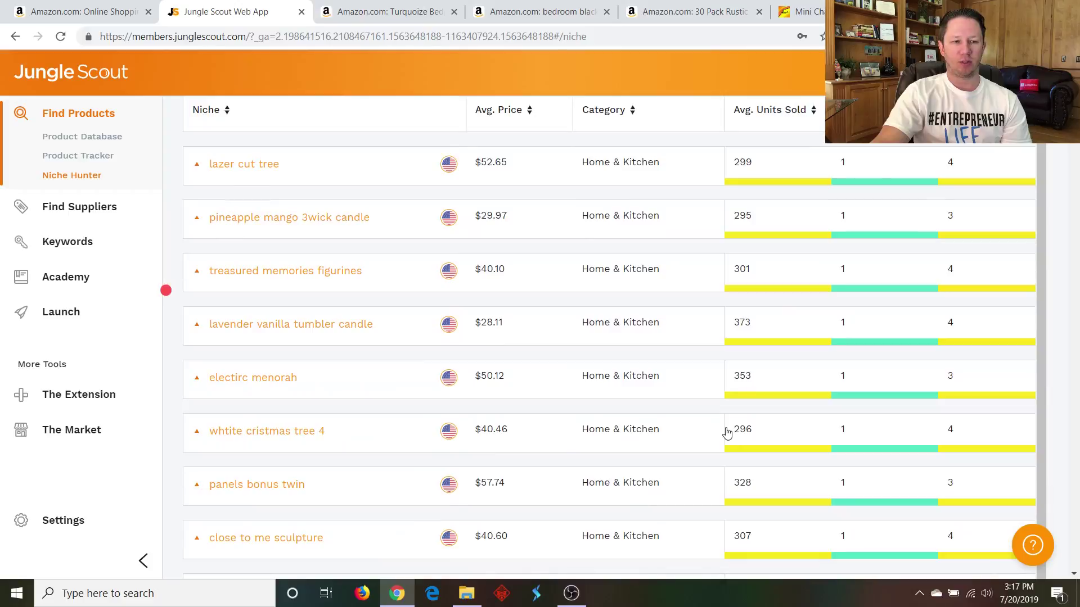
{"action": "scroll", "coordinate": [716, 434], "scroll_direction": "up", "scroll_amount": 3}
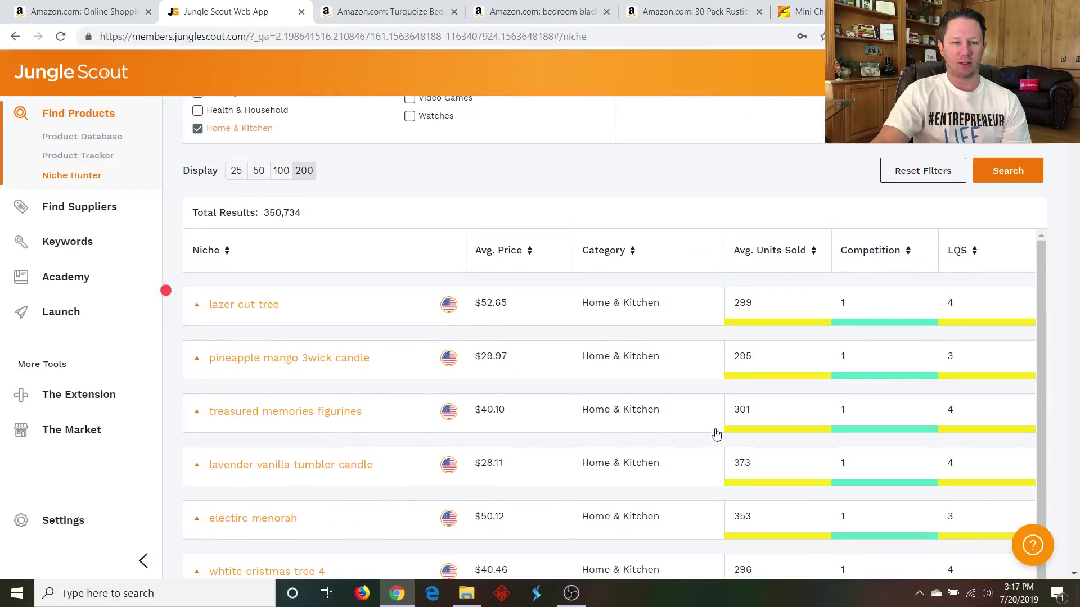
{"action": "scroll", "coordinate": [714, 433], "scroll_direction": "down", "scroll_amount": 1}
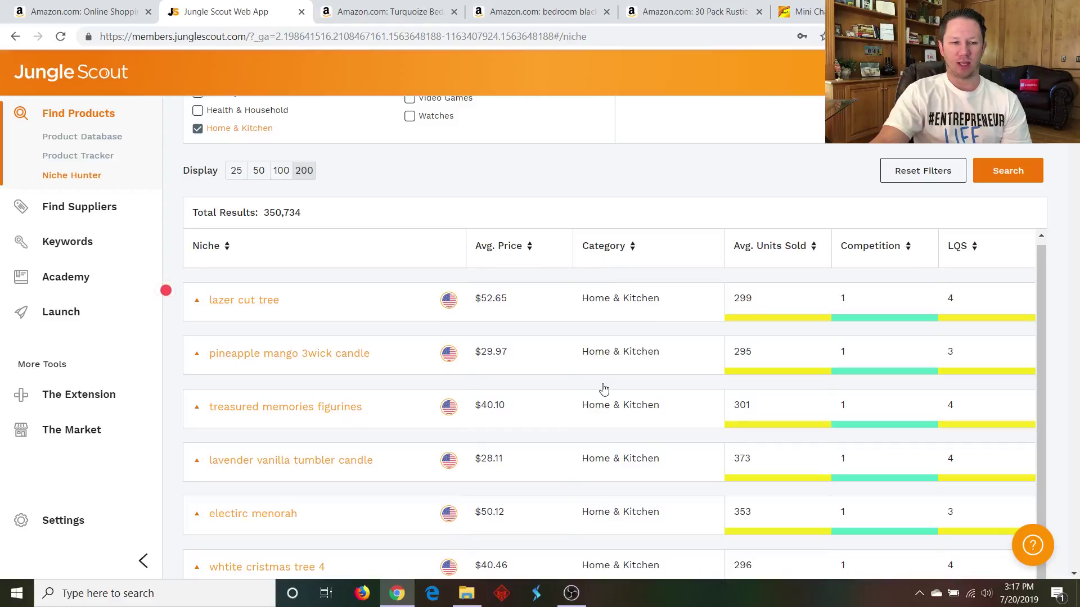
{"action": "scroll", "coordinate": [603, 389], "scroll_direction": "down", "scroll_amount": 1}
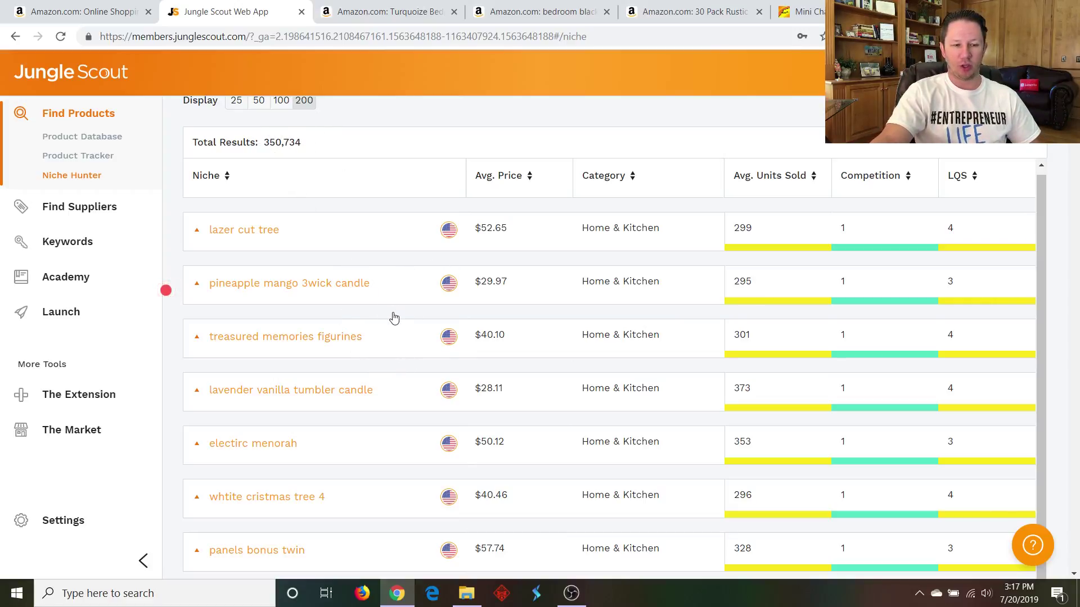
Scroll the niche results past skating christmas and charlie brown christmas decor to klock and heater elements.
{"action": "scroll", "coordinate": [394, 320], "scroll_direction": "down", "scroll_amount": 1}
{"action": "scroll", "coordinate": [394, 319], "scroll_direction": "down", "scroll_amount": 1}
{"action": "scroll", "coordinate": [393, 319], "scroll_direction": "down", "scroll_amount": 4}
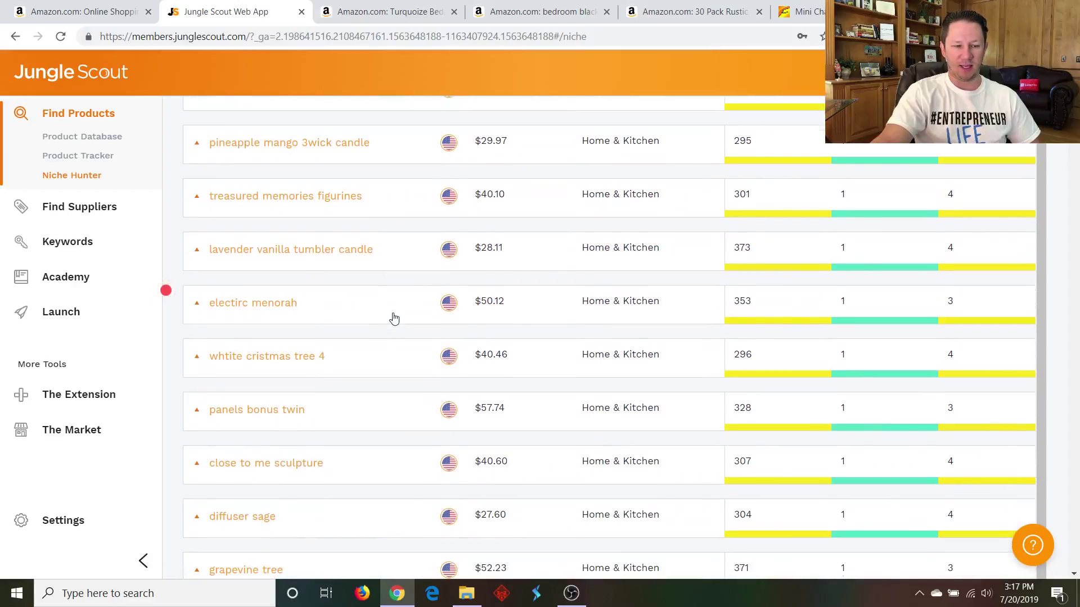
{"action": "scroll", "coordinate": [394, 319], "scroll_direction": "down", "scroll_amount": 1}
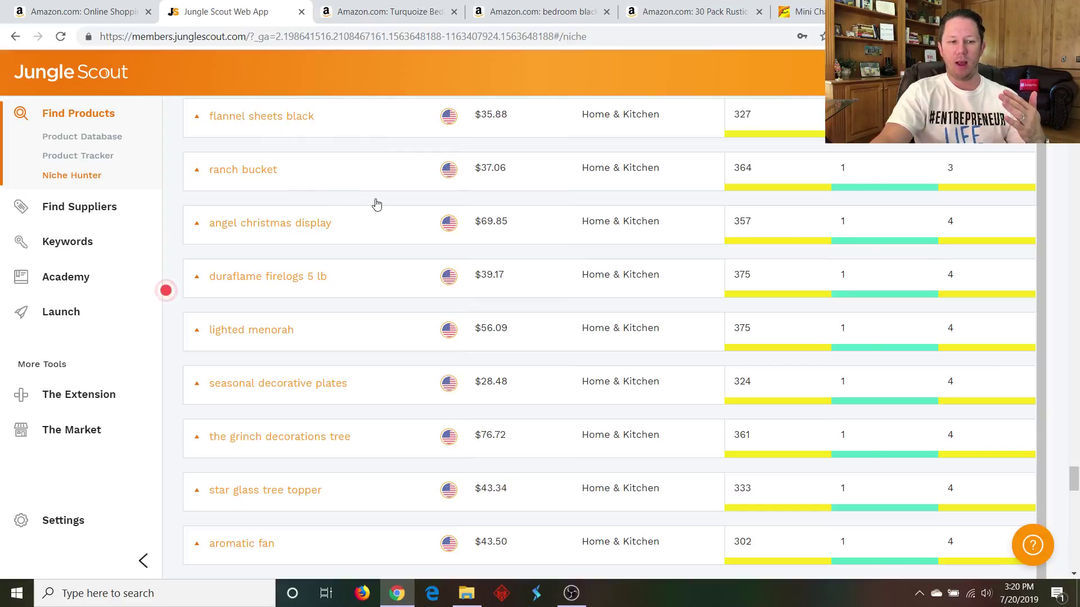
{"action": "scroll", "coordinate": [386, 230], "scroll_direction": "down", "scroll_amount": 2}
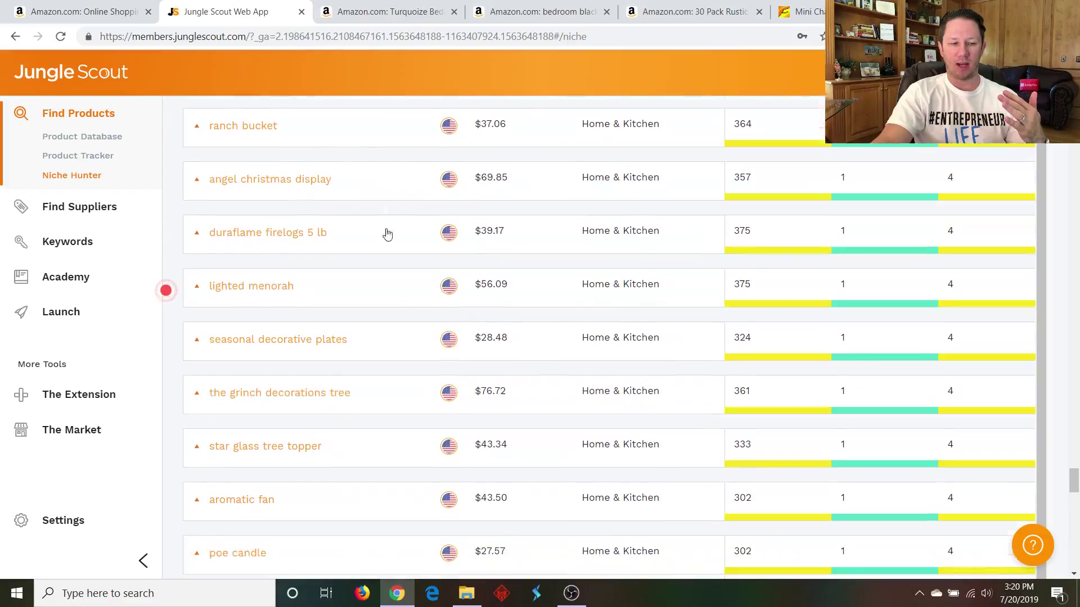
{"action": "scroll", "coordinate": [417, 395], "scroll_direction": "down", "scroll_amount": 5}
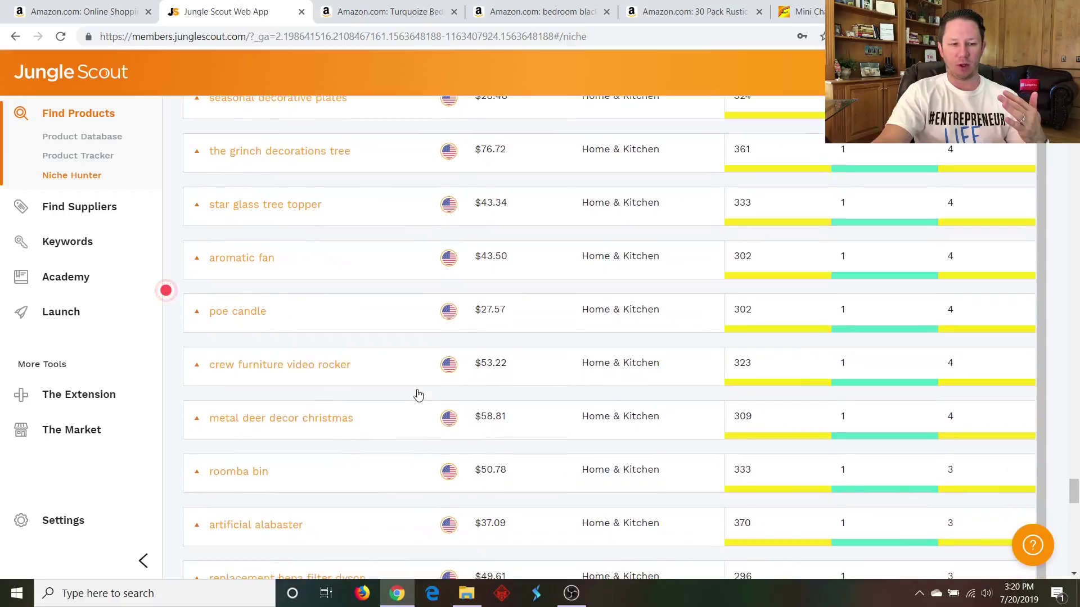
{"action": "scroll", "coordinate": [417, 396], "scroll_direction": "down", "scroll_amount": 3}
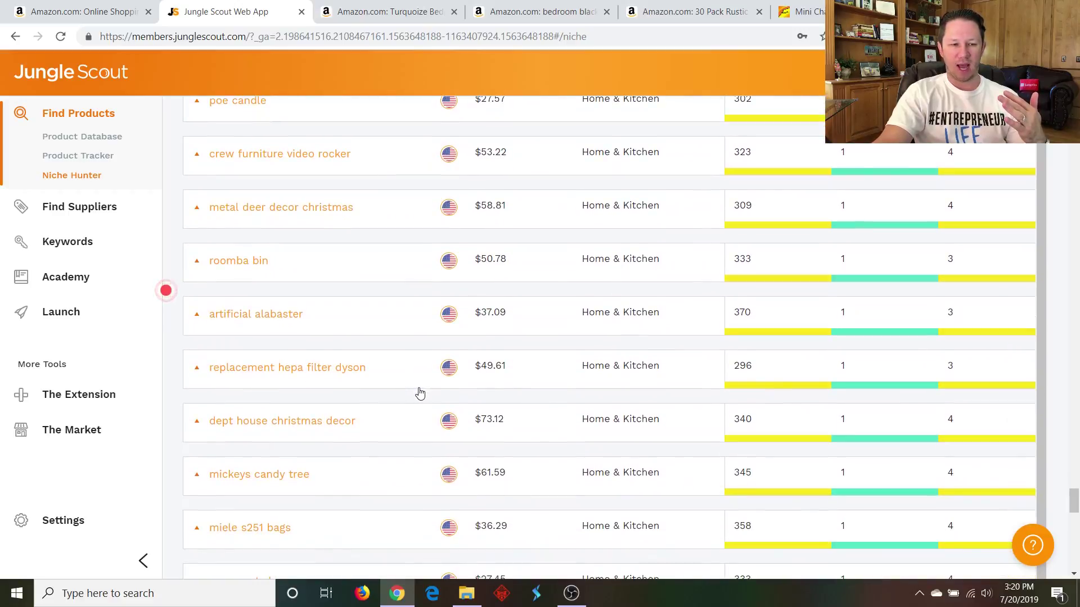
{"action": "scroll", "coordinate": [419, 393], "scroll_direction": "down", "scroll_amount": 3}
{"action": "scroll", "coordinate": [420, 393], "scroll_direction": "down", "scroll_amount": 4}
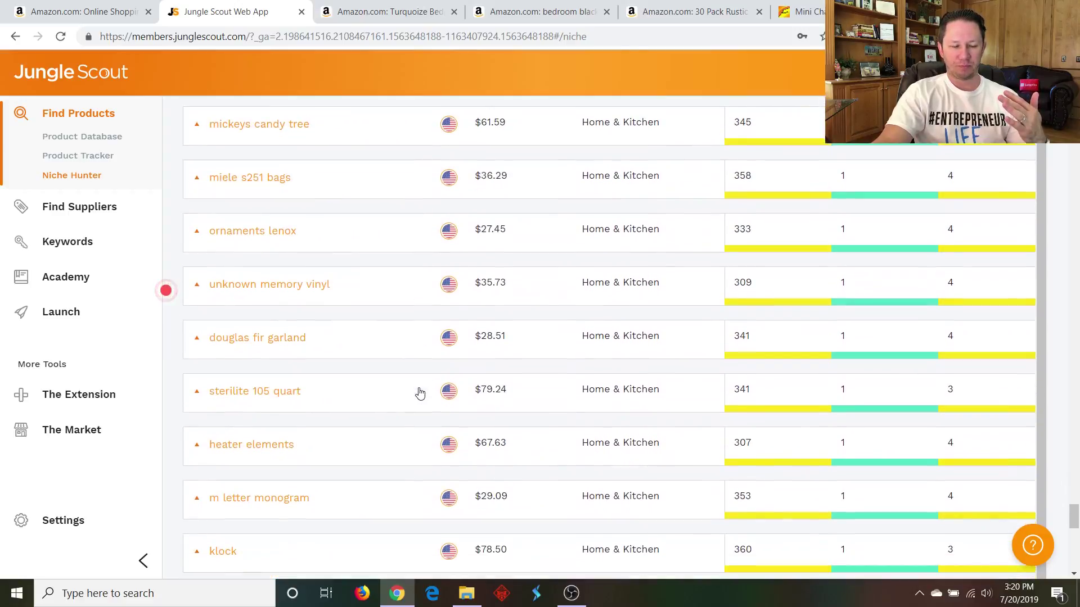
{"action": "scroll", "coordinate": [420, 393], "scroll_direction": "down", "scroll_amount": 3}
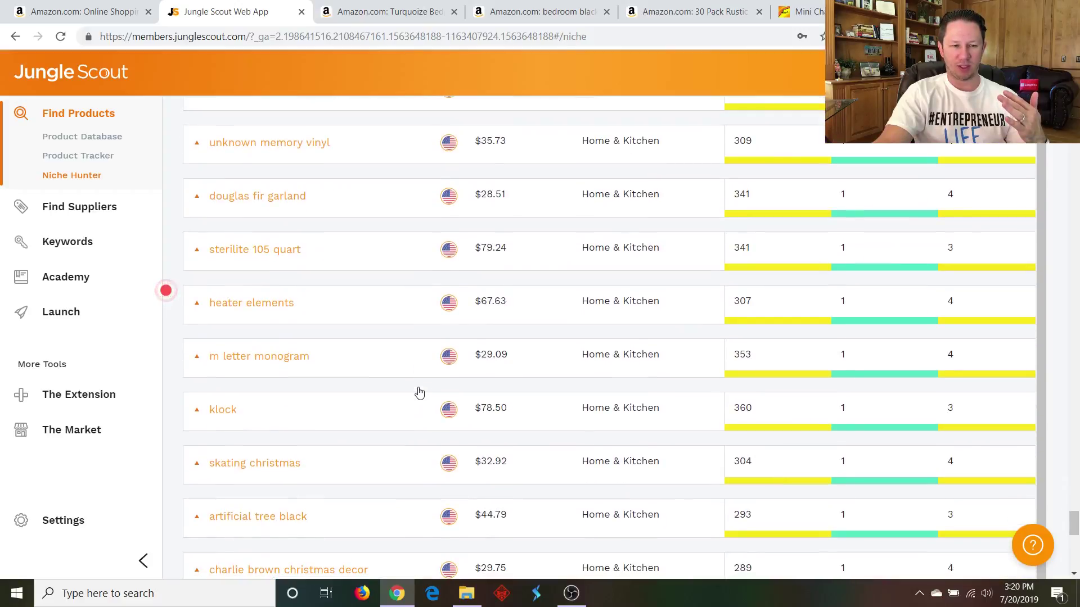
{"action": "scroll", "coordinate": [419, 394], "scroll_direction": "down", "scroll_amount": 4}
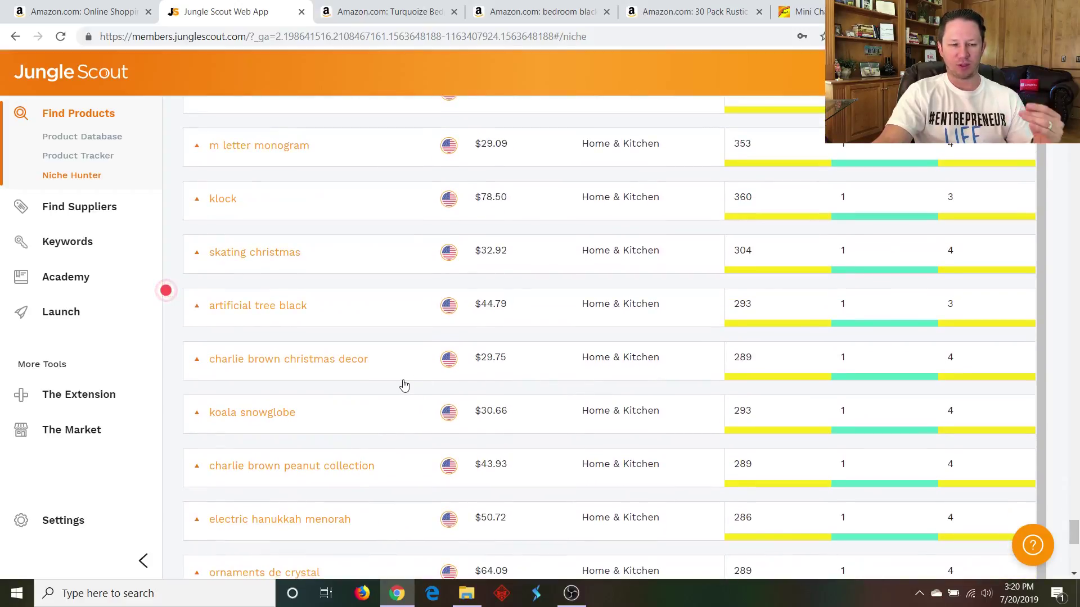
{"action": "scroll", "coordinate": [405, 387], "scroll_direction": "down", "scroll_amount": 3}
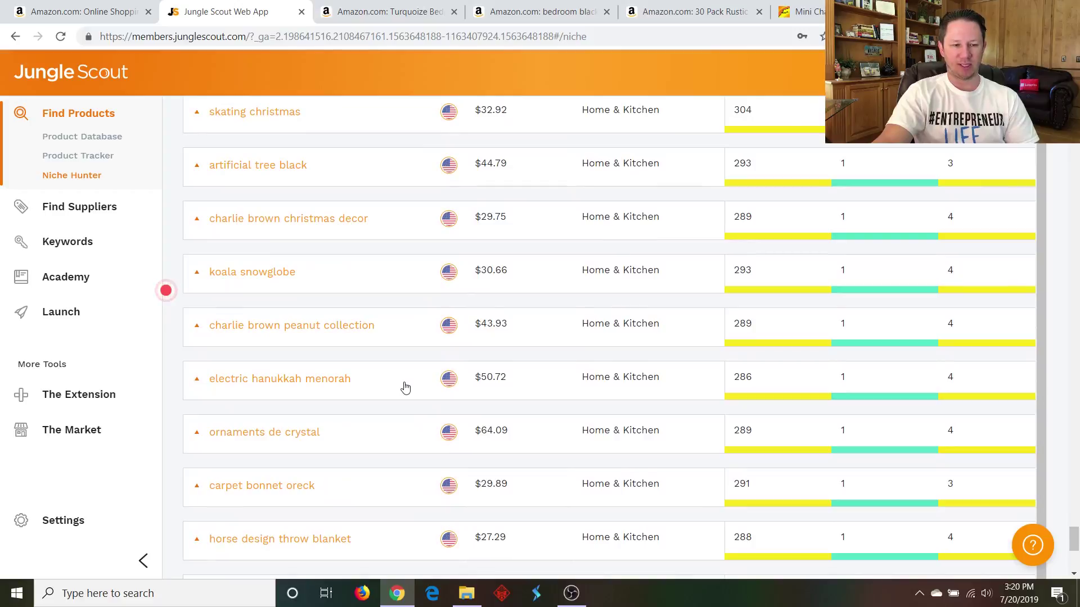
{"action": "scroll", "coordinate": [405, 388], "scroll_direction": "down", "scroll_amount": 3}
{"action": "scroll", "coordinate": [405, 388], "scroll_direction": "down", "scroll_amount": 3}
{"action": "scroll", "coordinate": [405, 385], "scroll_direction": "up", "scroll_amount": 3}
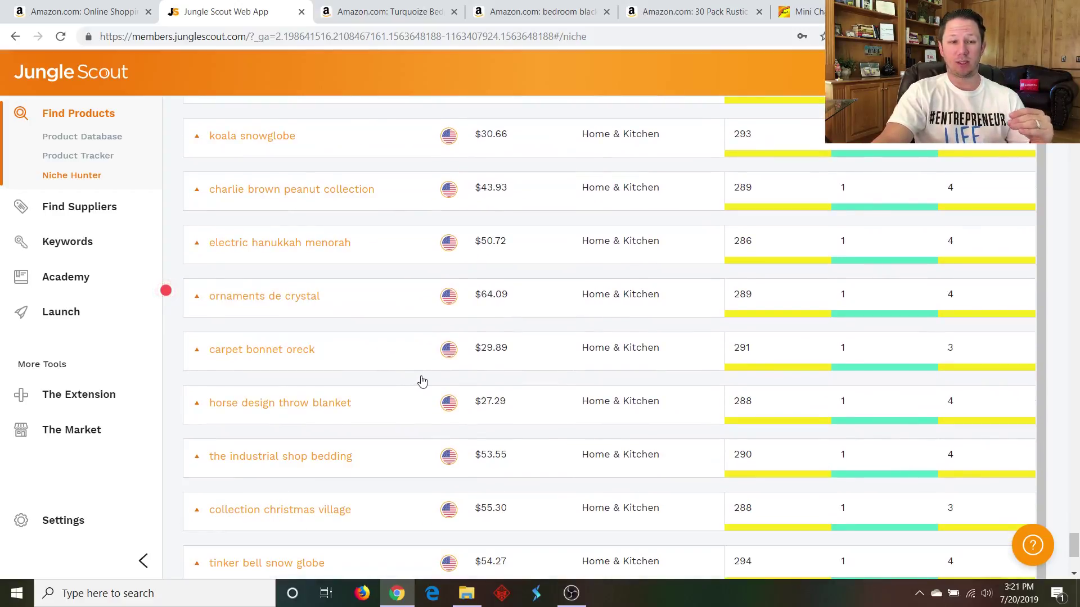
{"action": "scroll", "coordinate": [400, 380], "scroll_direction": "up", "scroll_amount": 6}
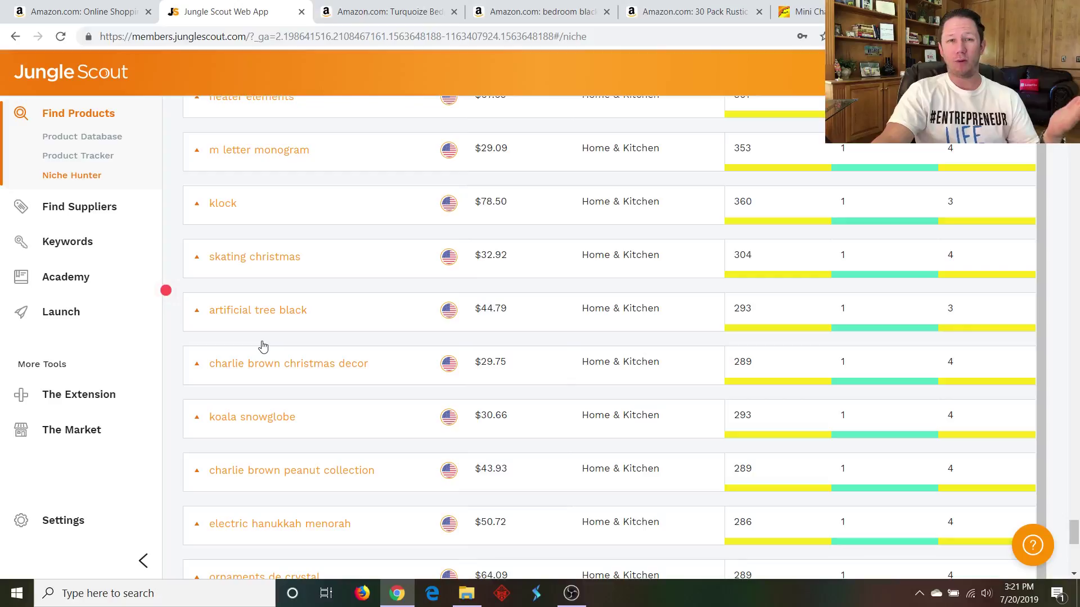
{"action": "scroll", "coordinate": [309, 327], "scroll_direction": "up", "scroll_amount": 2}
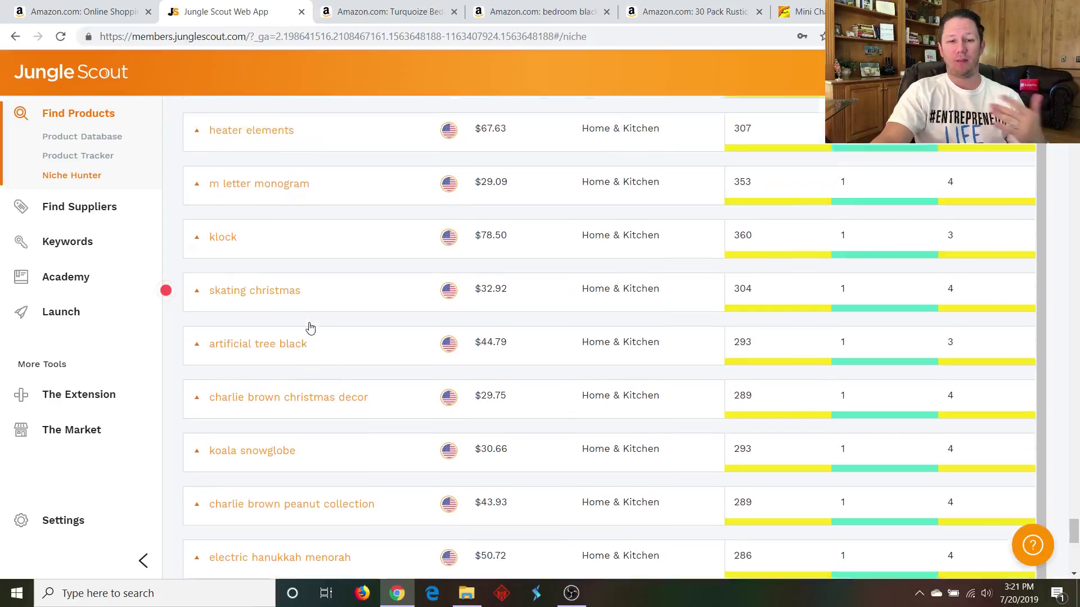